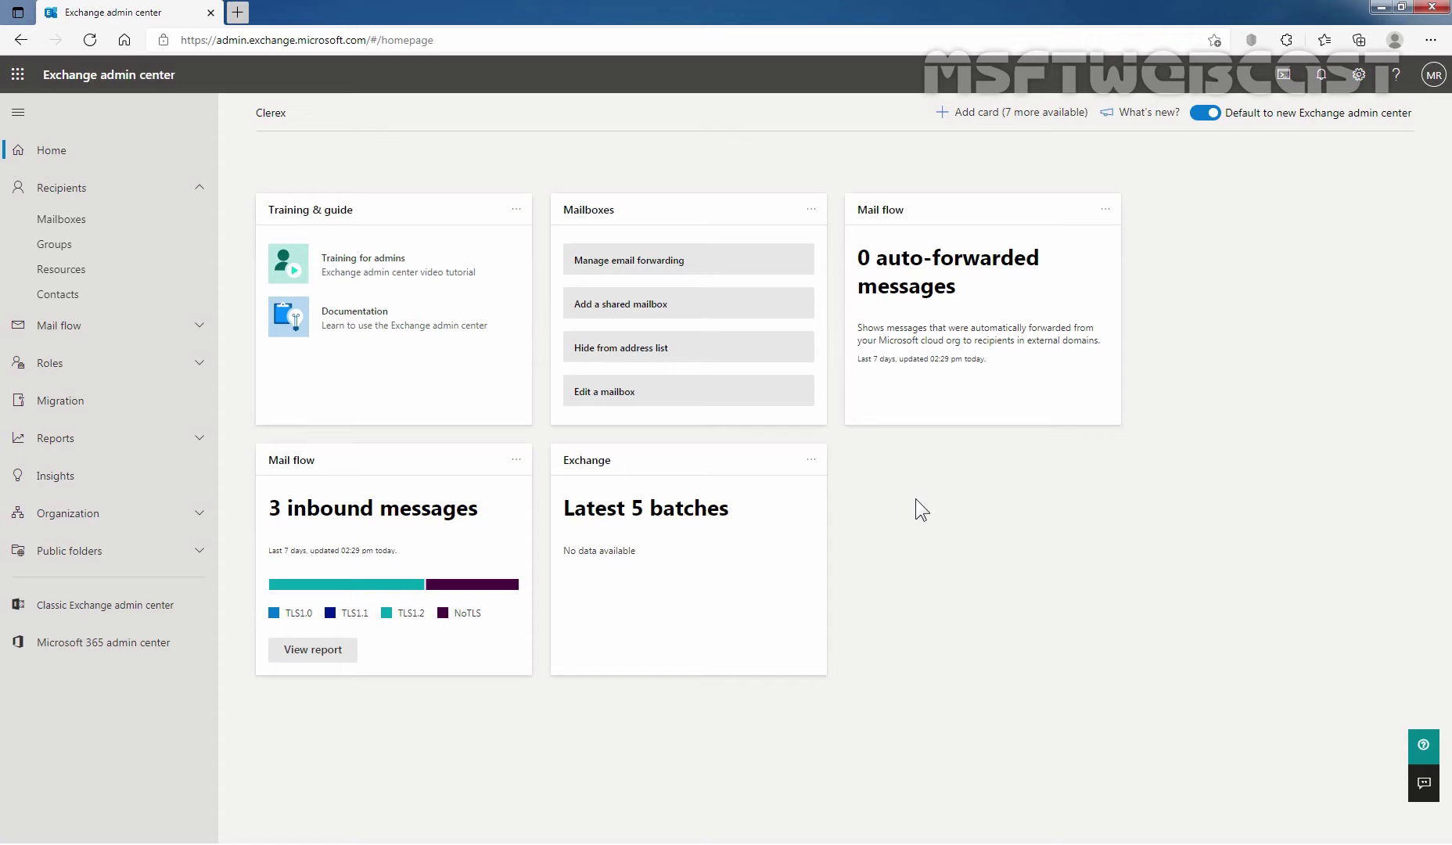
Step: Open the Editors group's details from the Mail-enabled security tab of the Groups list
click(72, 250)
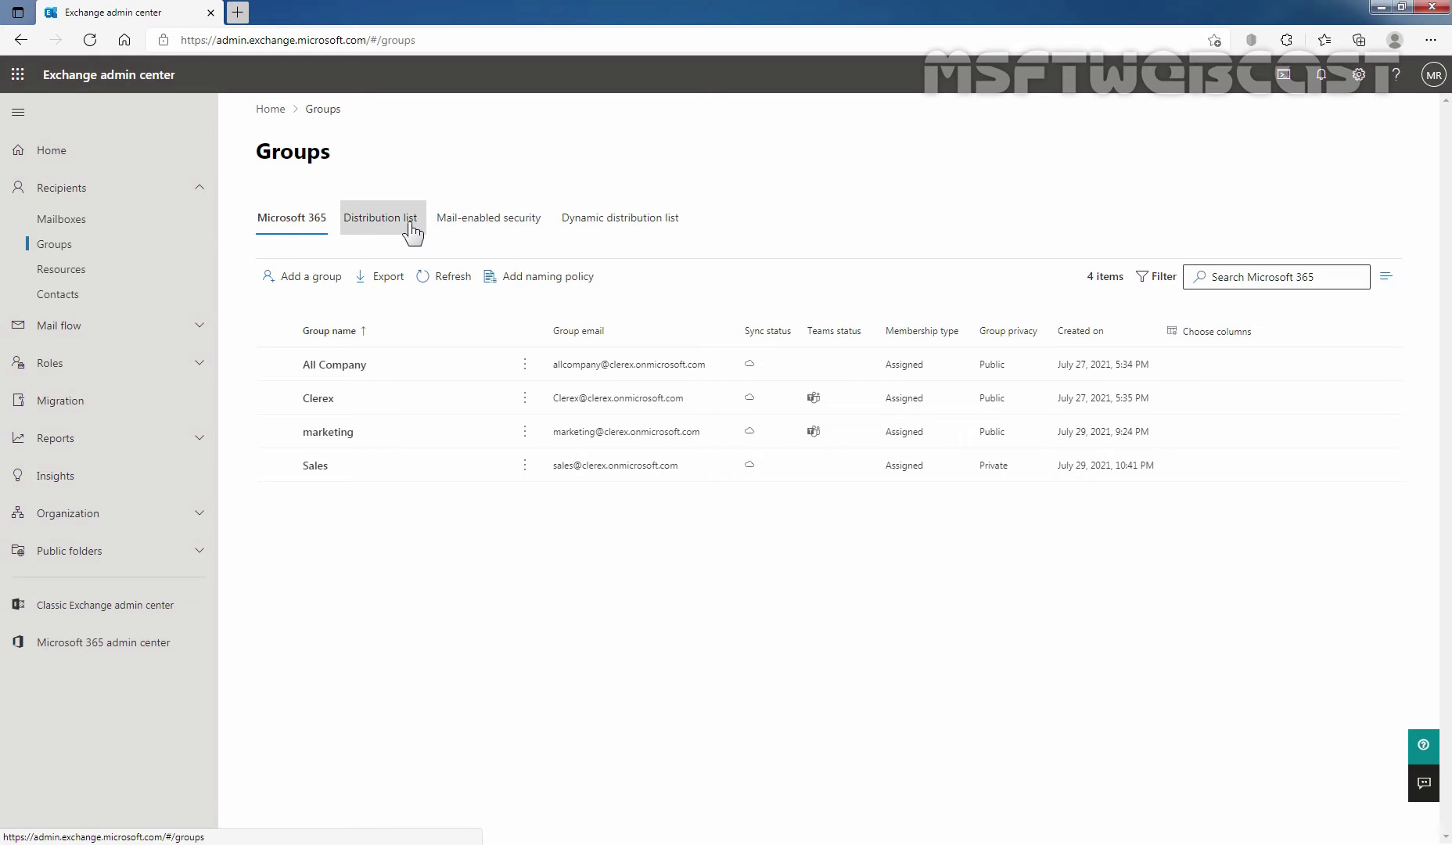
click(486, 231)
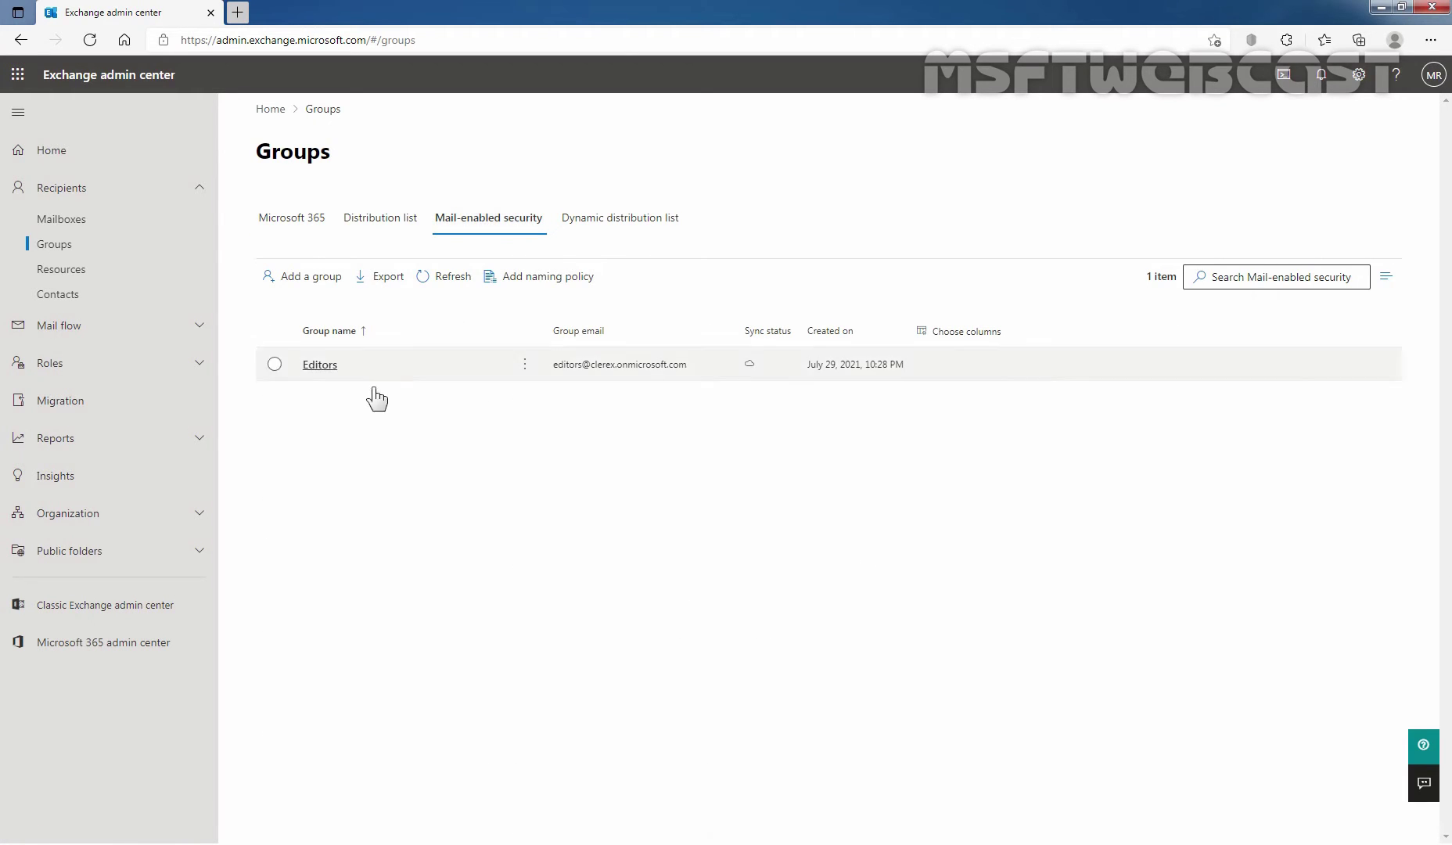
click(275, 363)
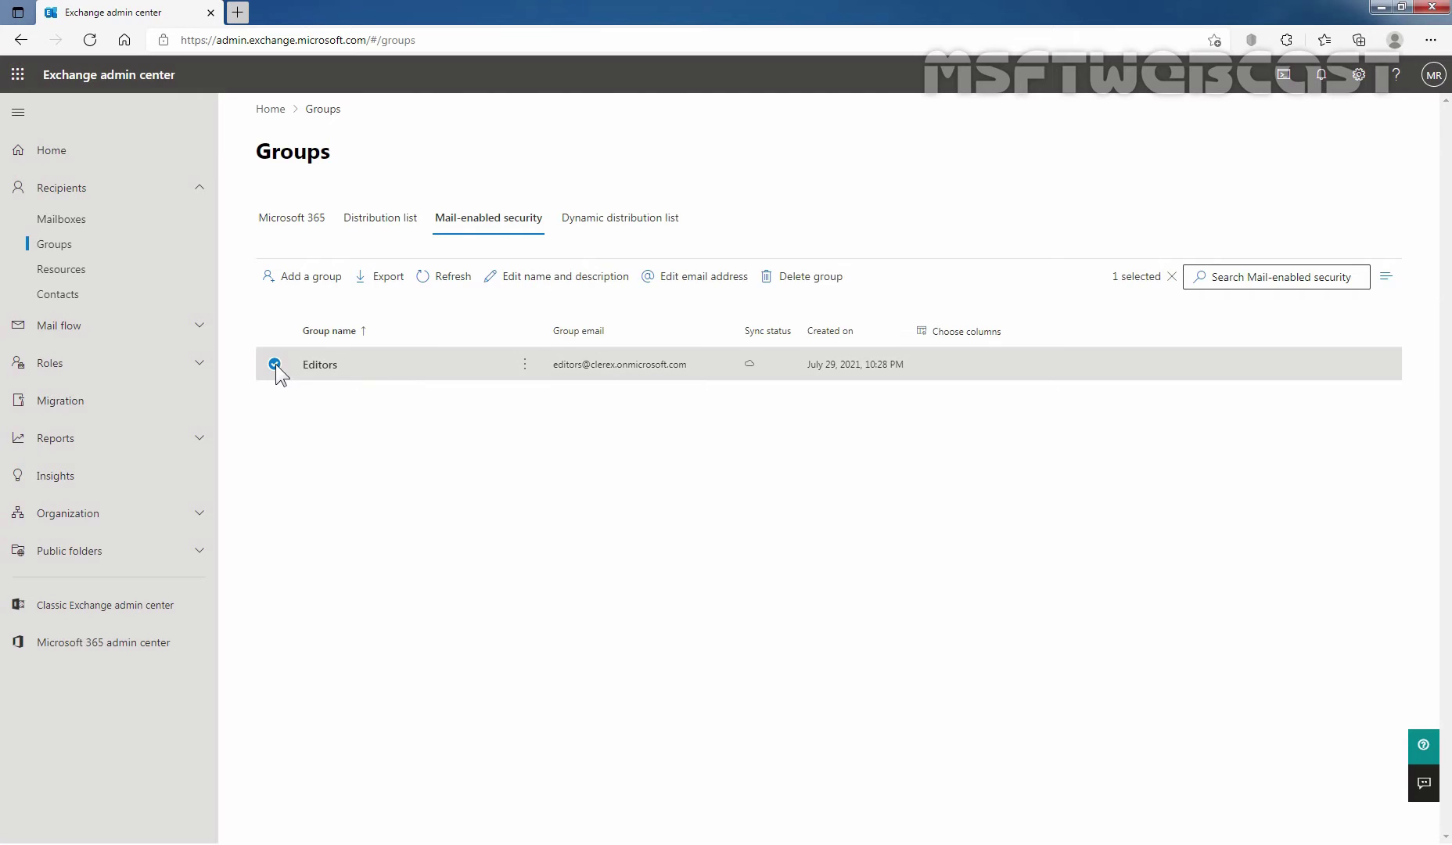
click(321, 365)
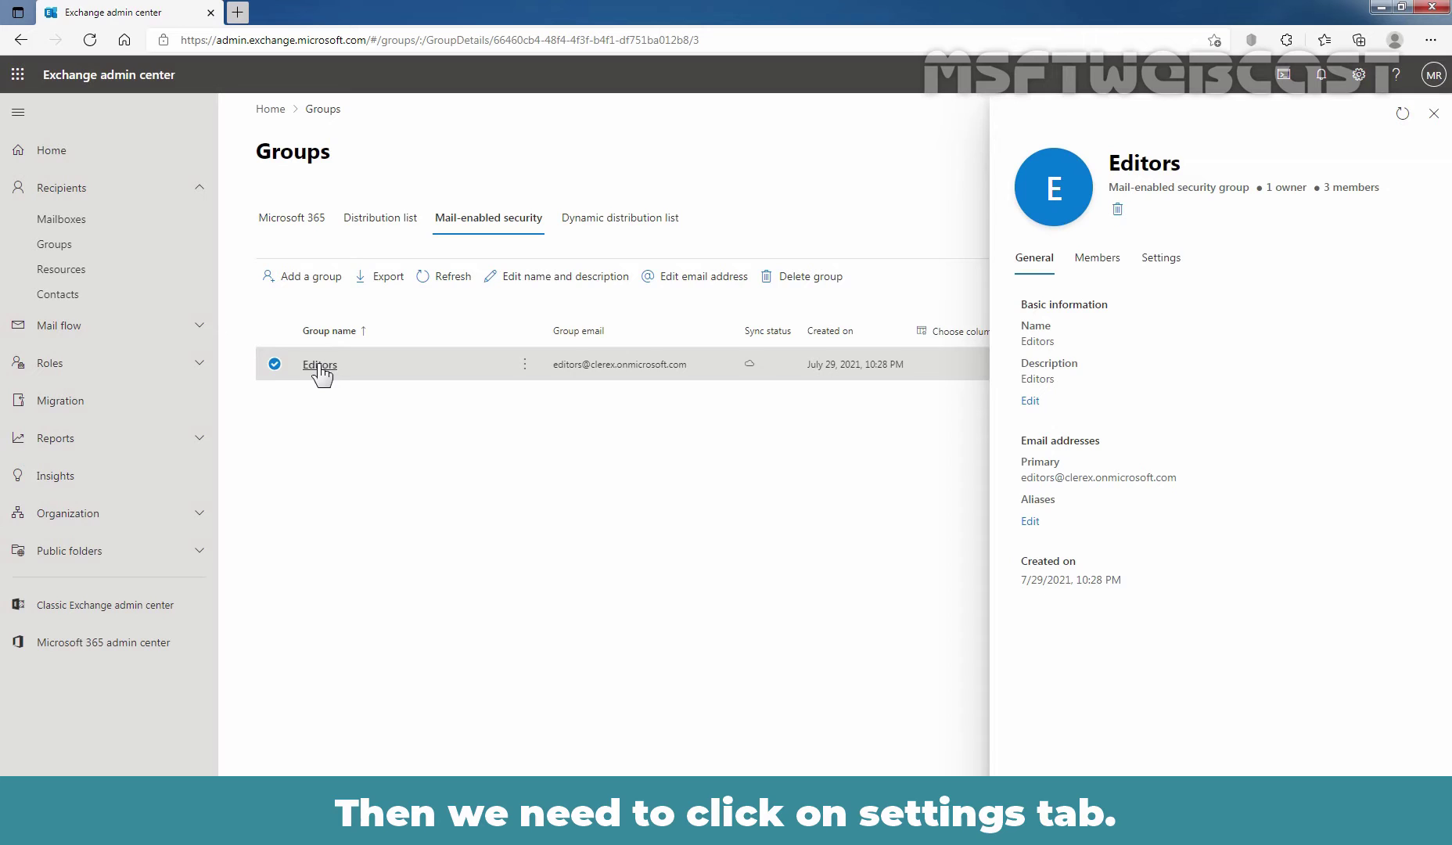
Step: In the Editors group's settings, tick Require moderator approval for messages sent to this group
click(1163, 262)
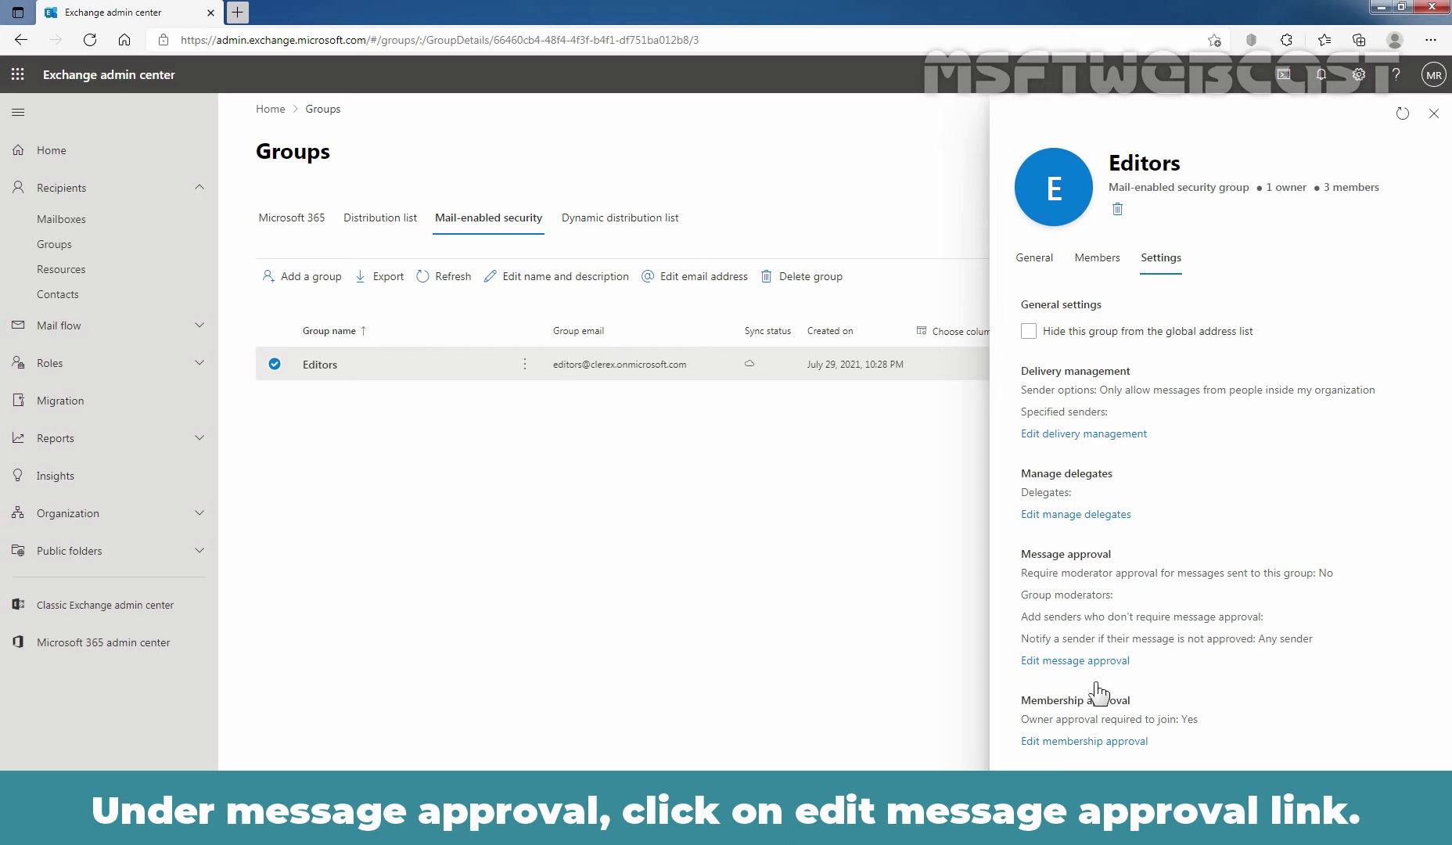
click(1057, 662)
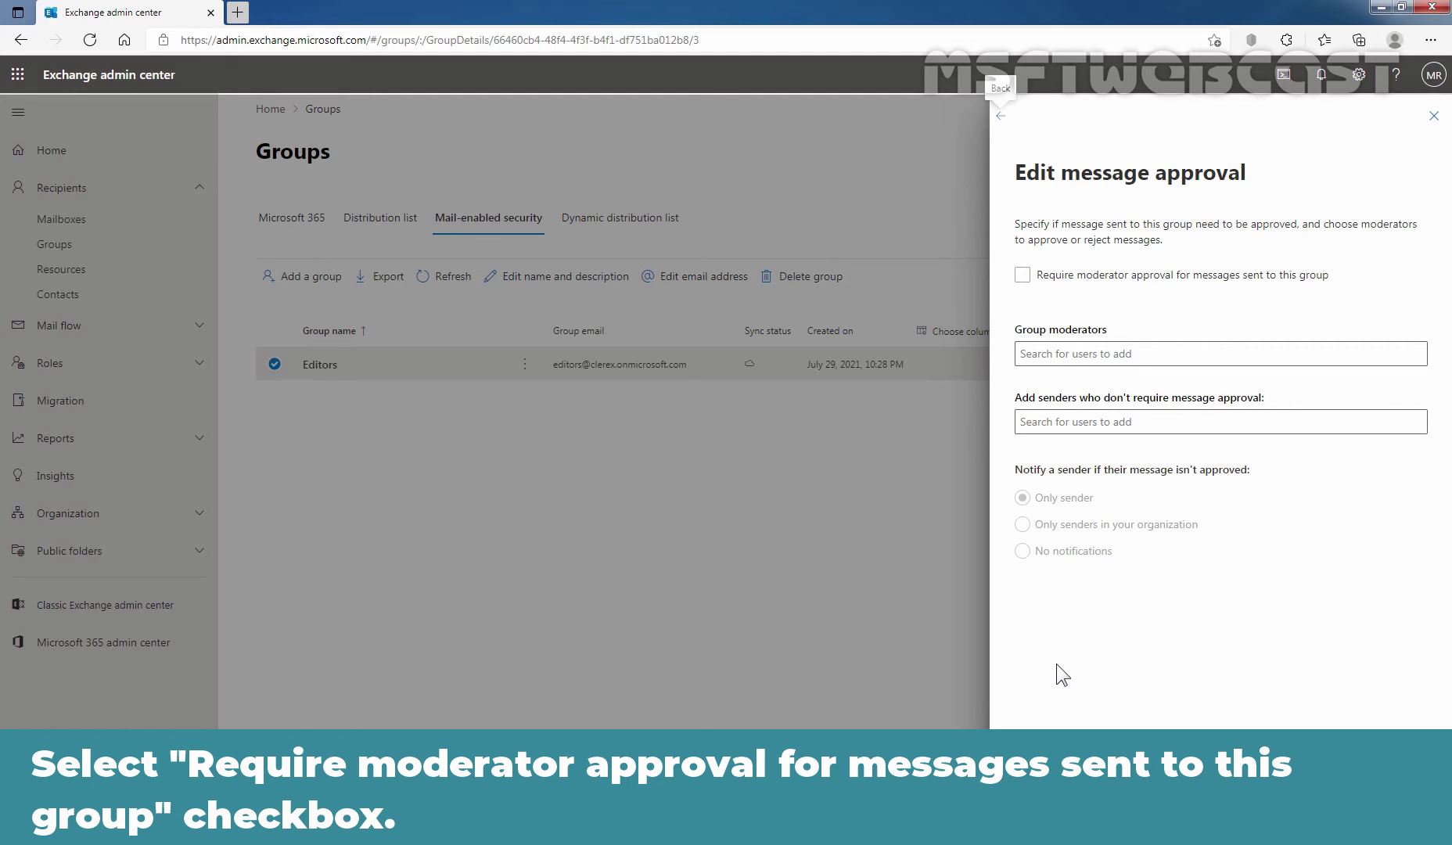
click(1023, 276)
click(1023, 276)
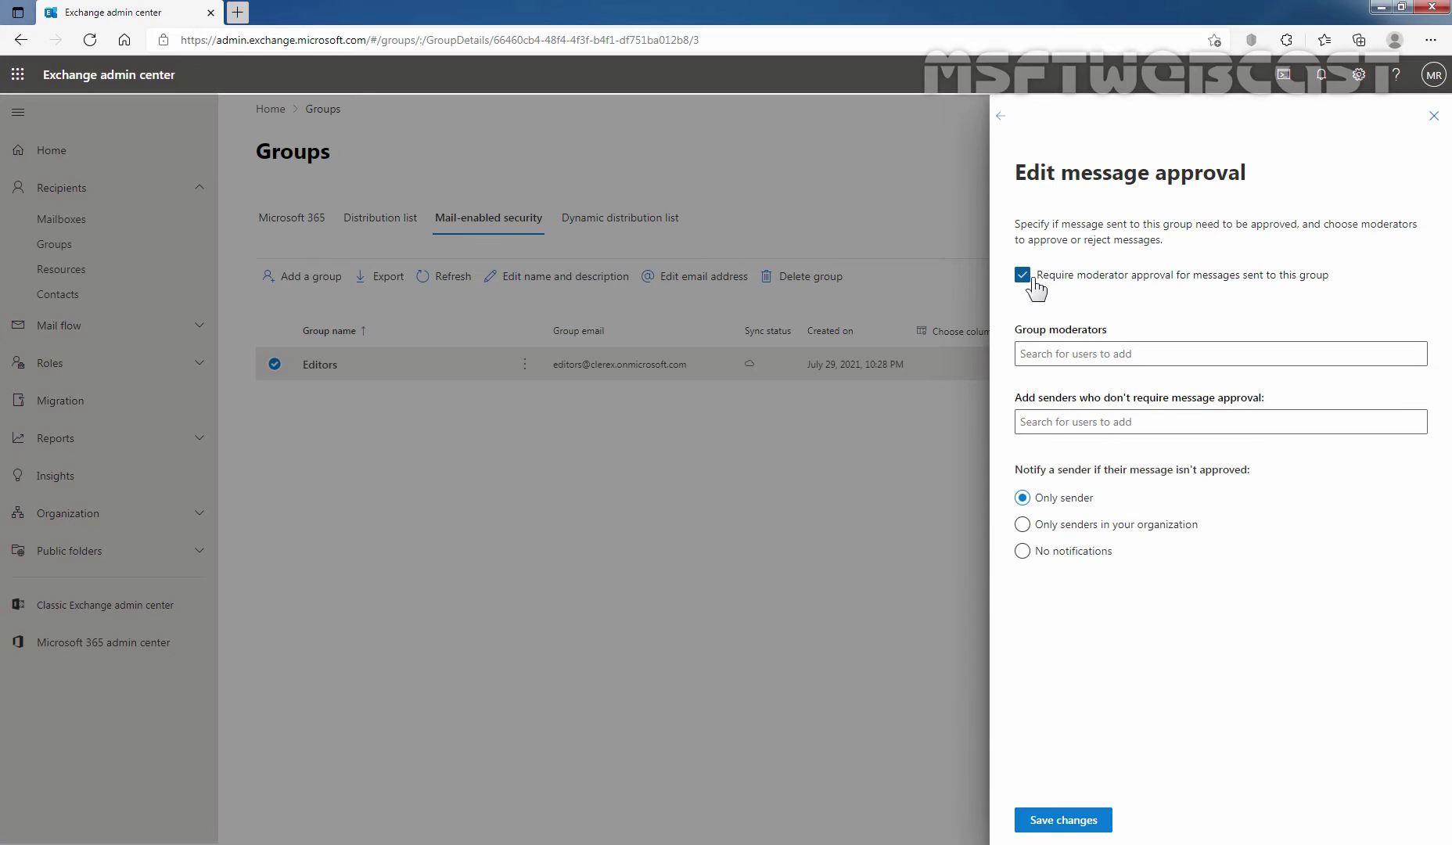
Step: Add the admin user as the Editors group's moderator
click(1043, 354)
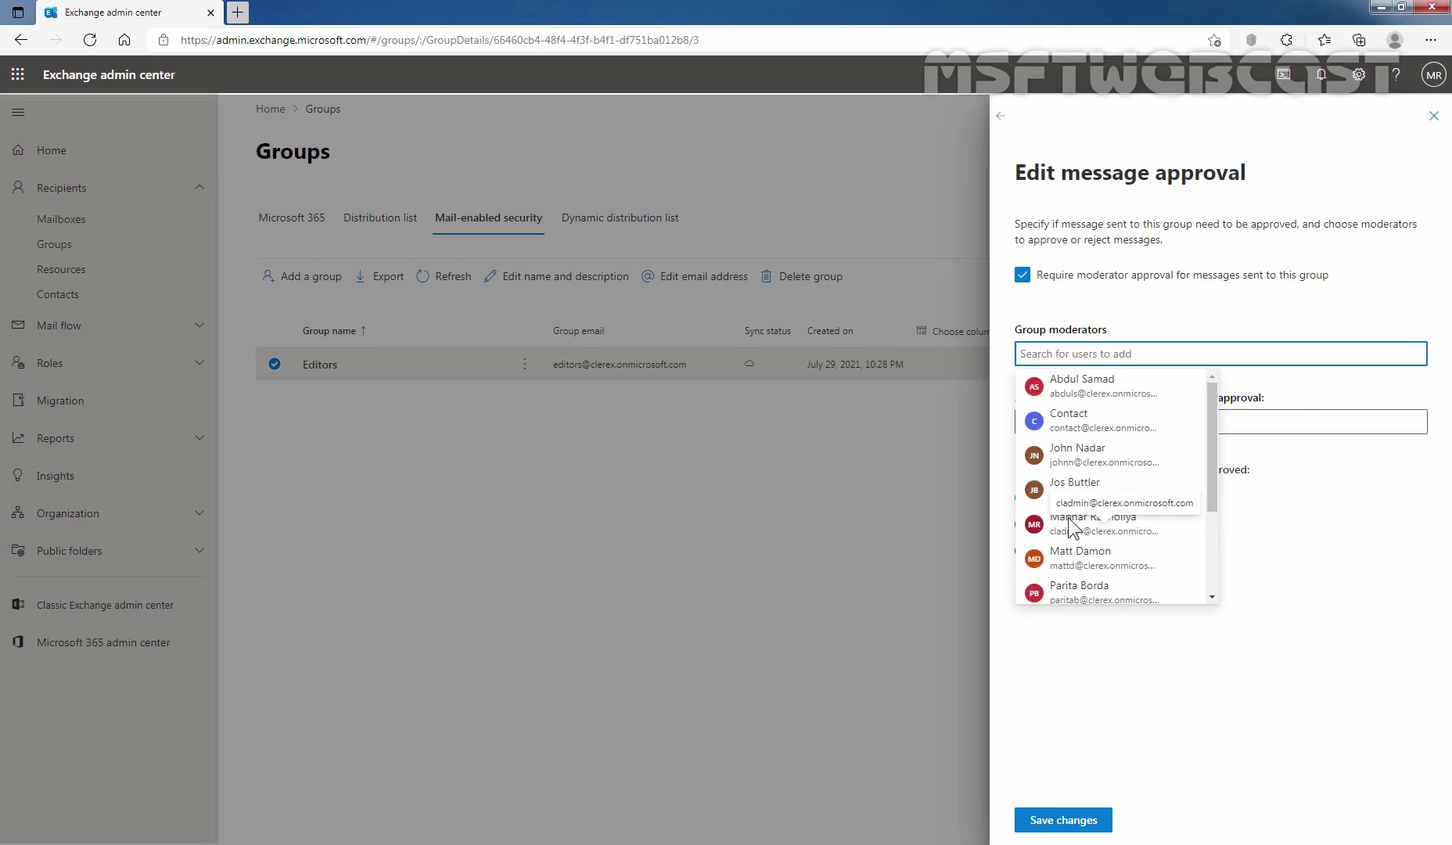
click(1071, 523)
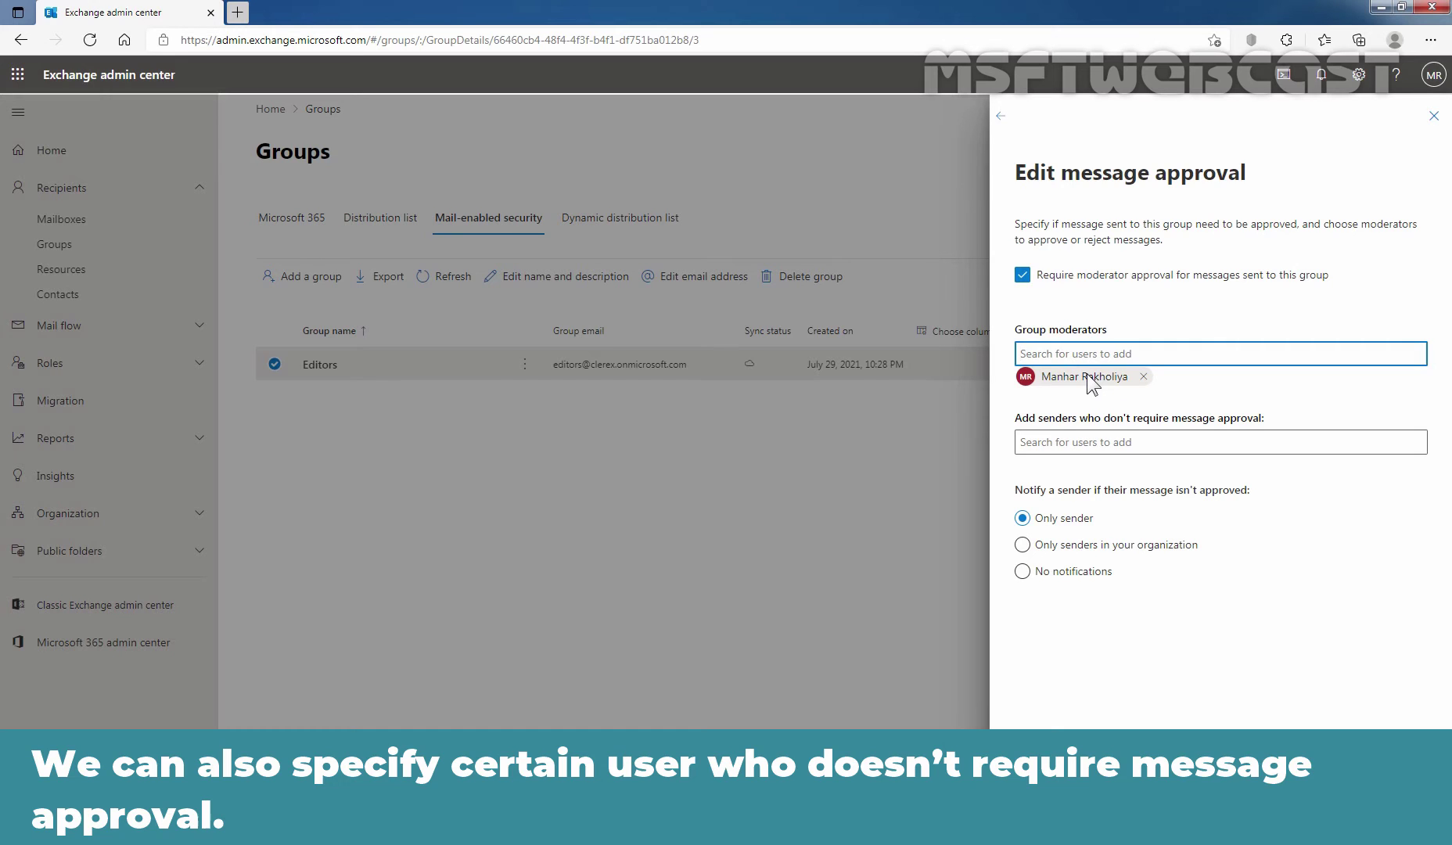
Step: Add the admin and a second user as senders who don't require message approval
click(1069, 443)
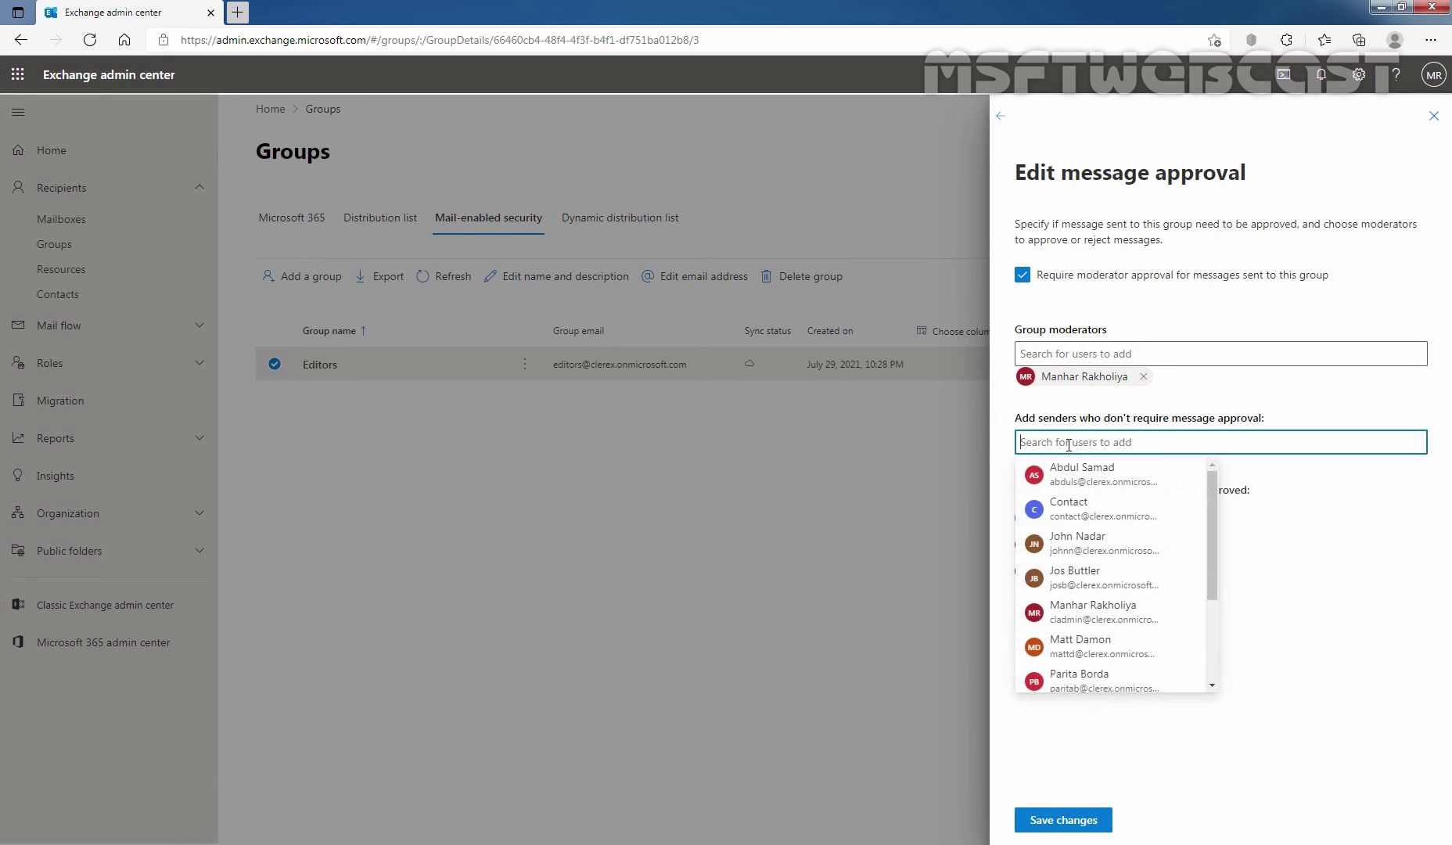
click(1045, 615)
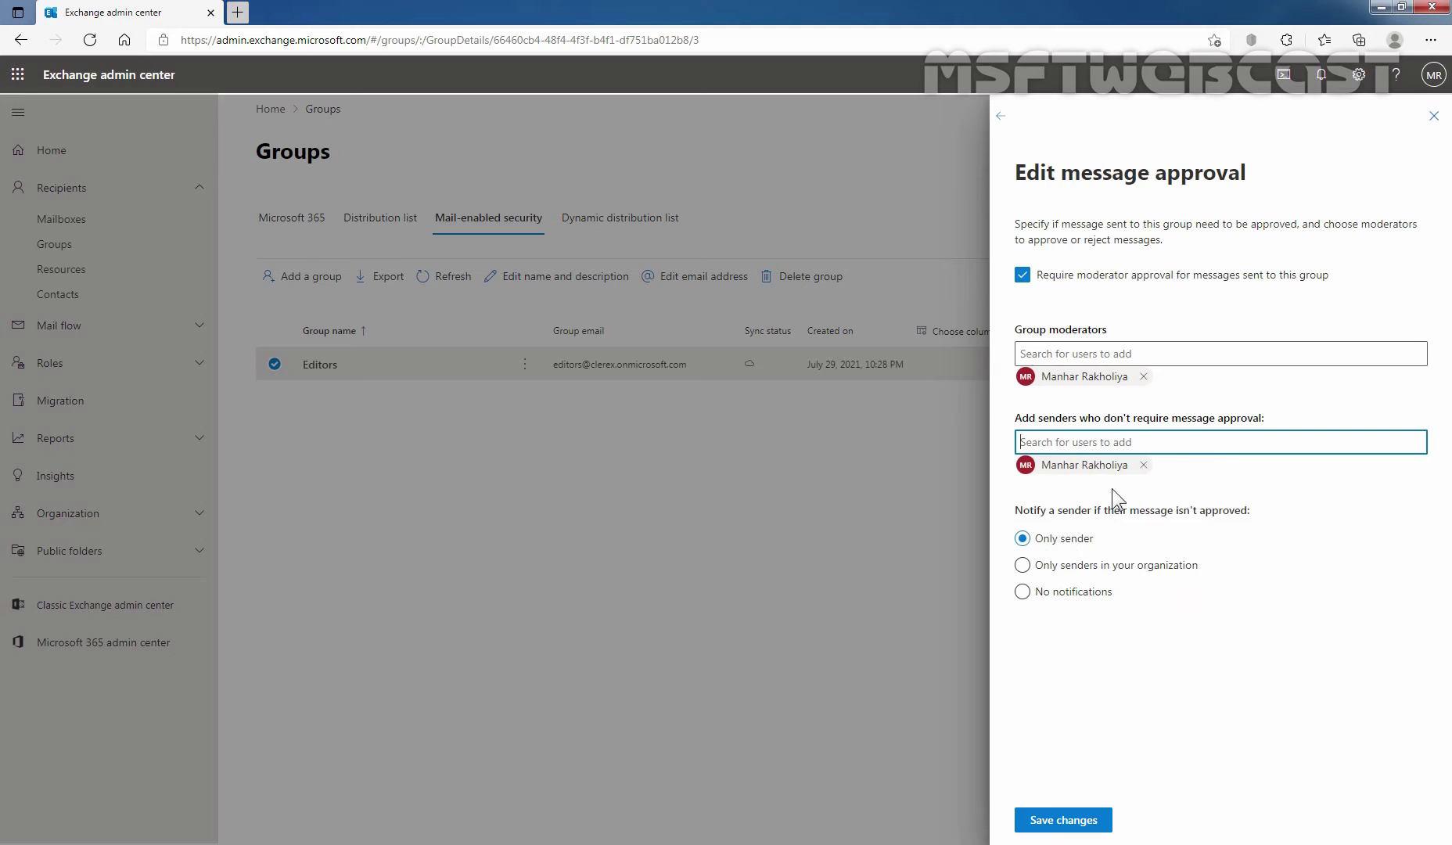
click(1150, 443)
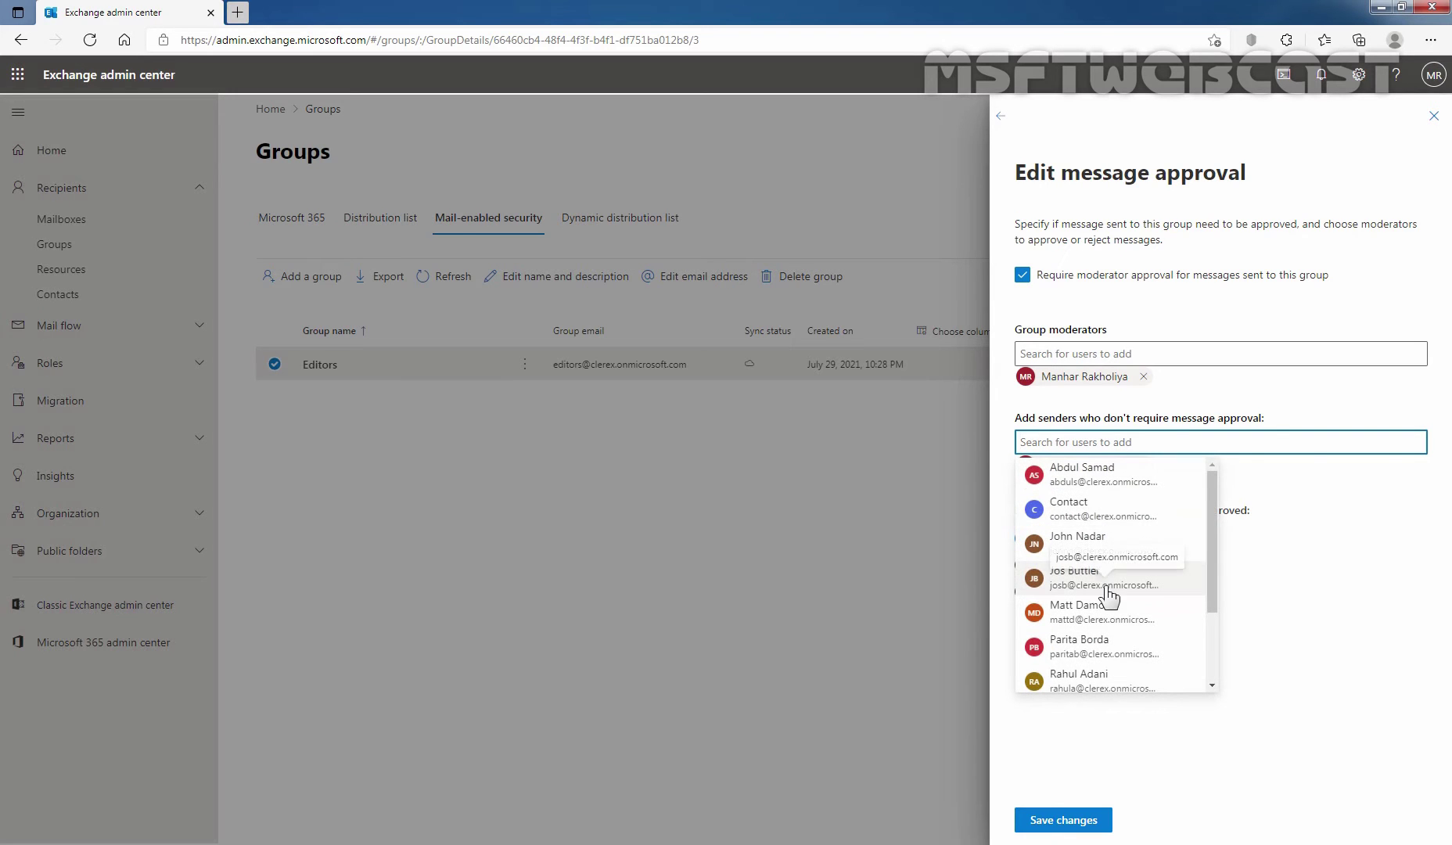
scroll(1111, 597, down, 2)
click(1033, 683)
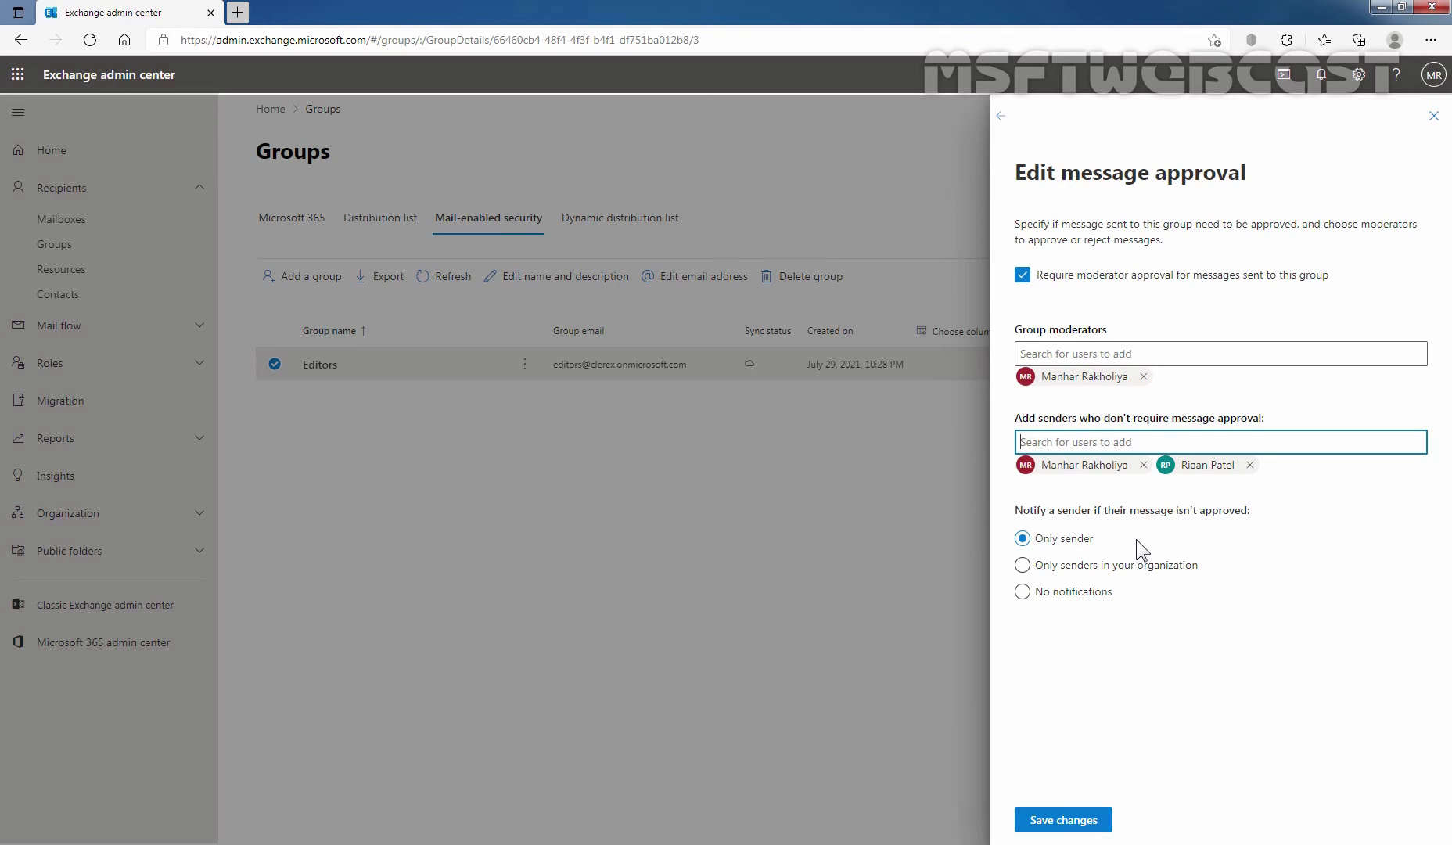
Step: Save the Editors message approval changes and close the flyout
click(1057, 823)
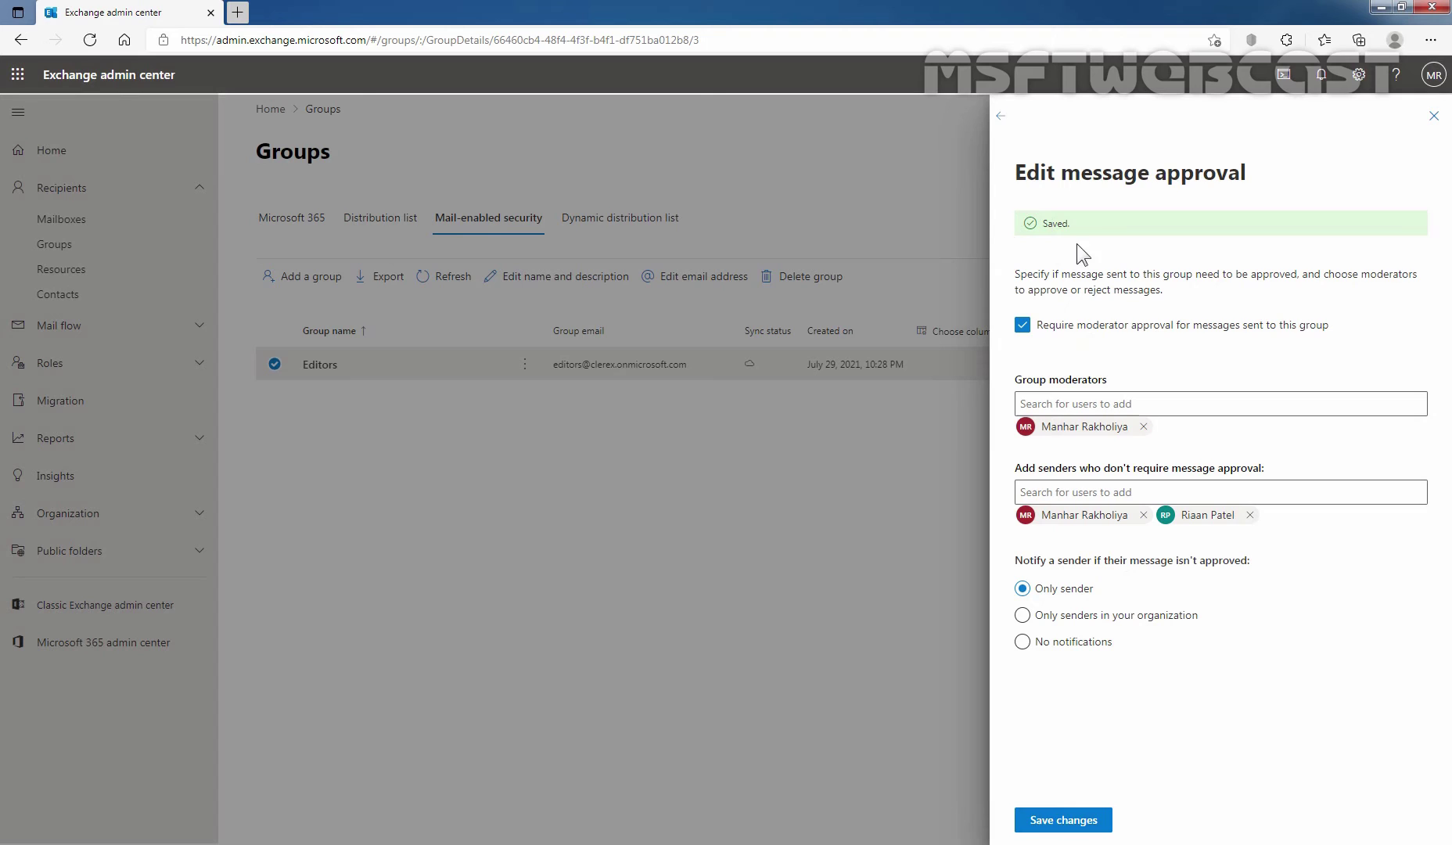
click(1434, 116)
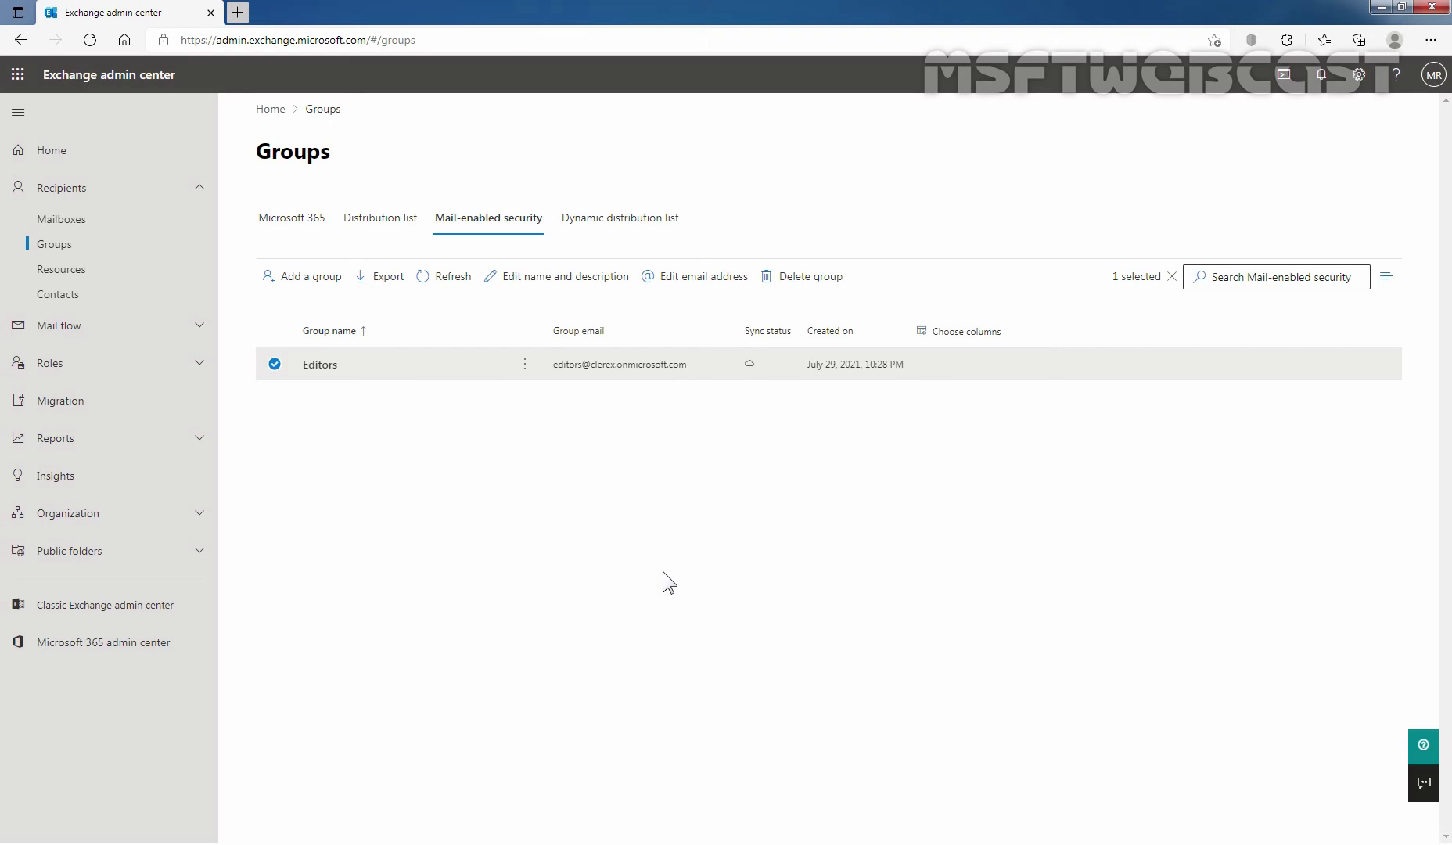
click(1431, 40)
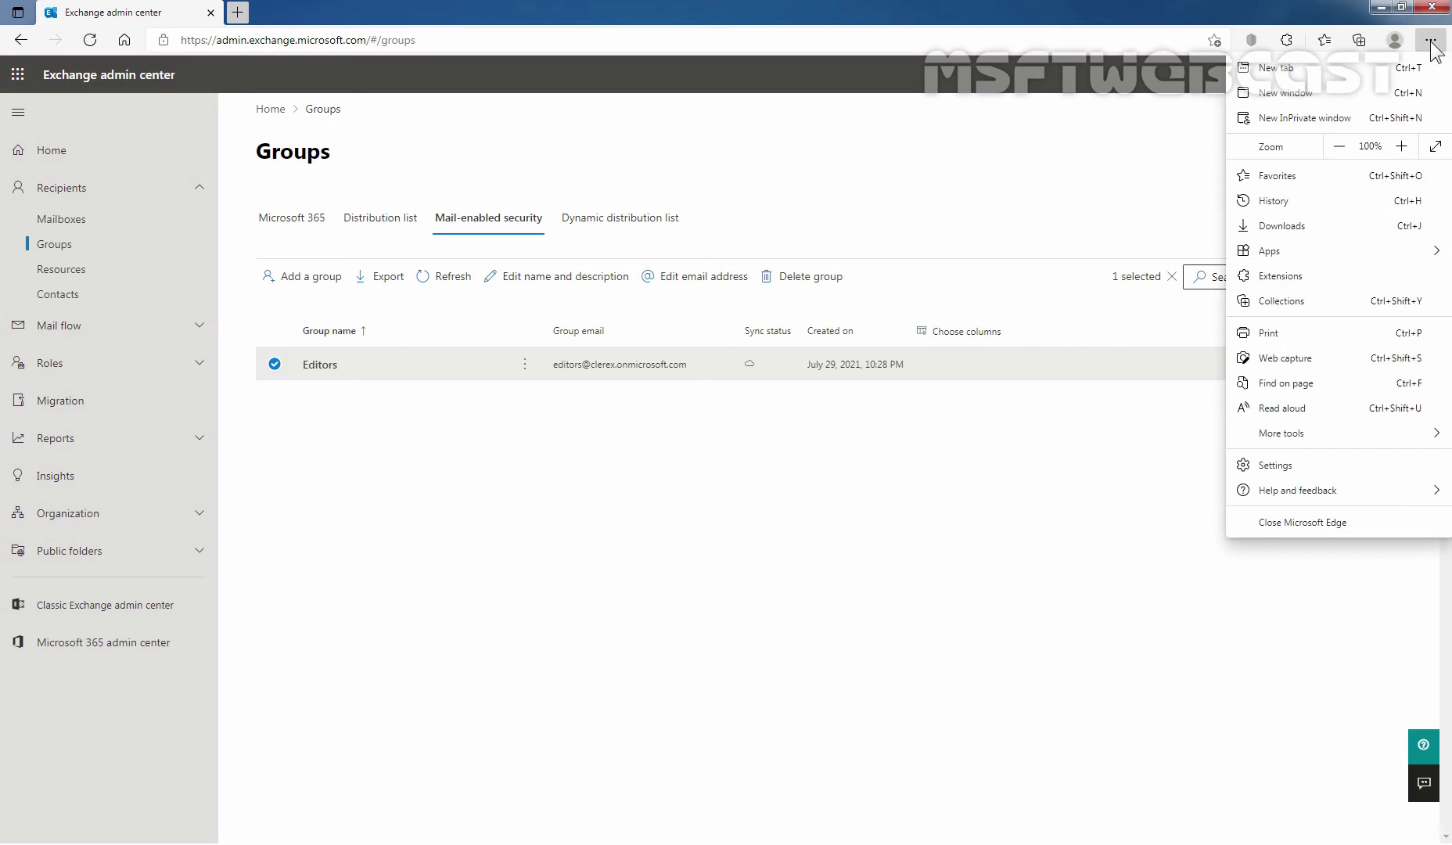
click(1322, 119)
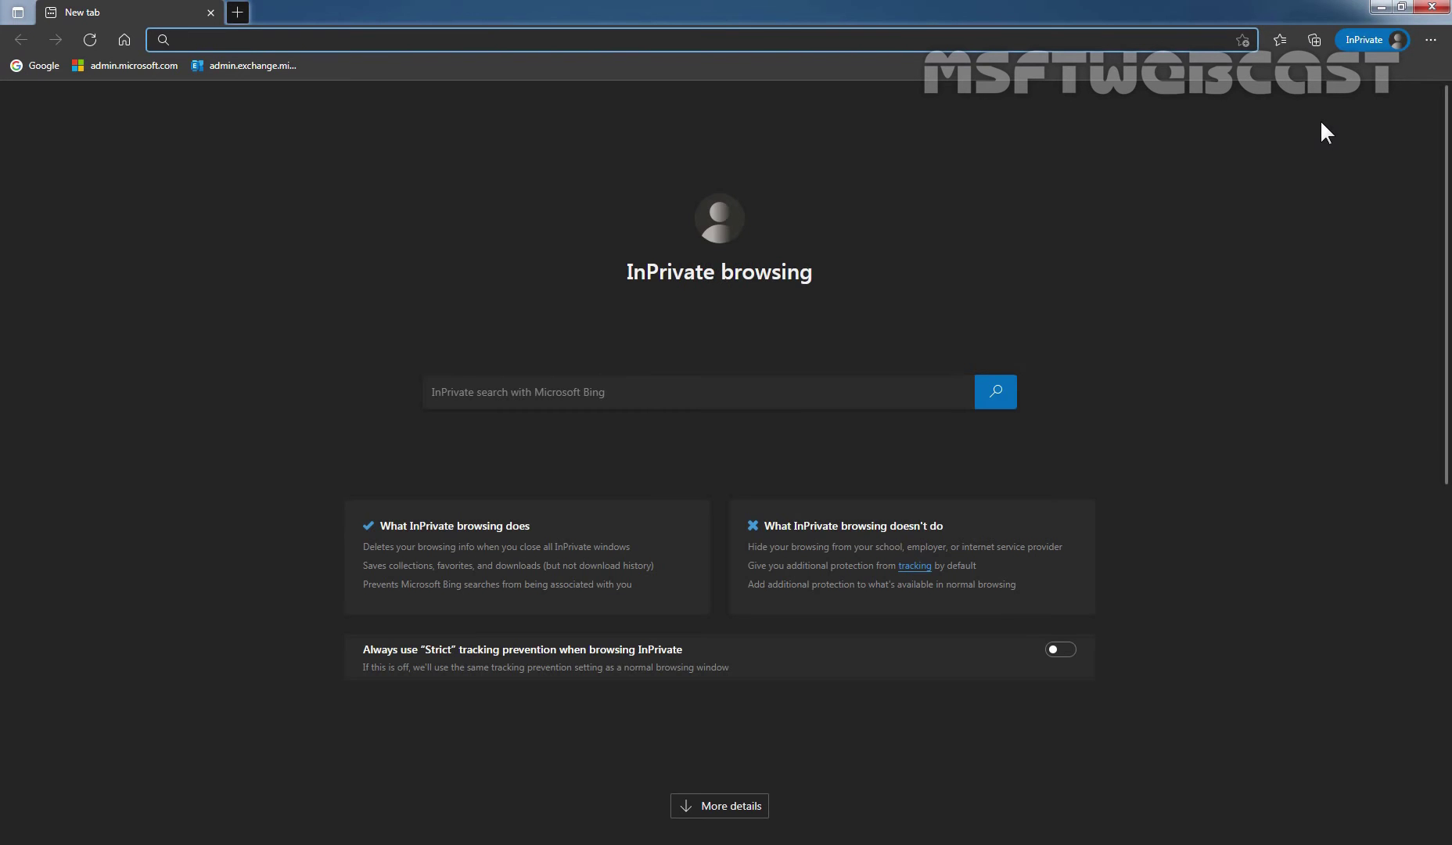
text(https)
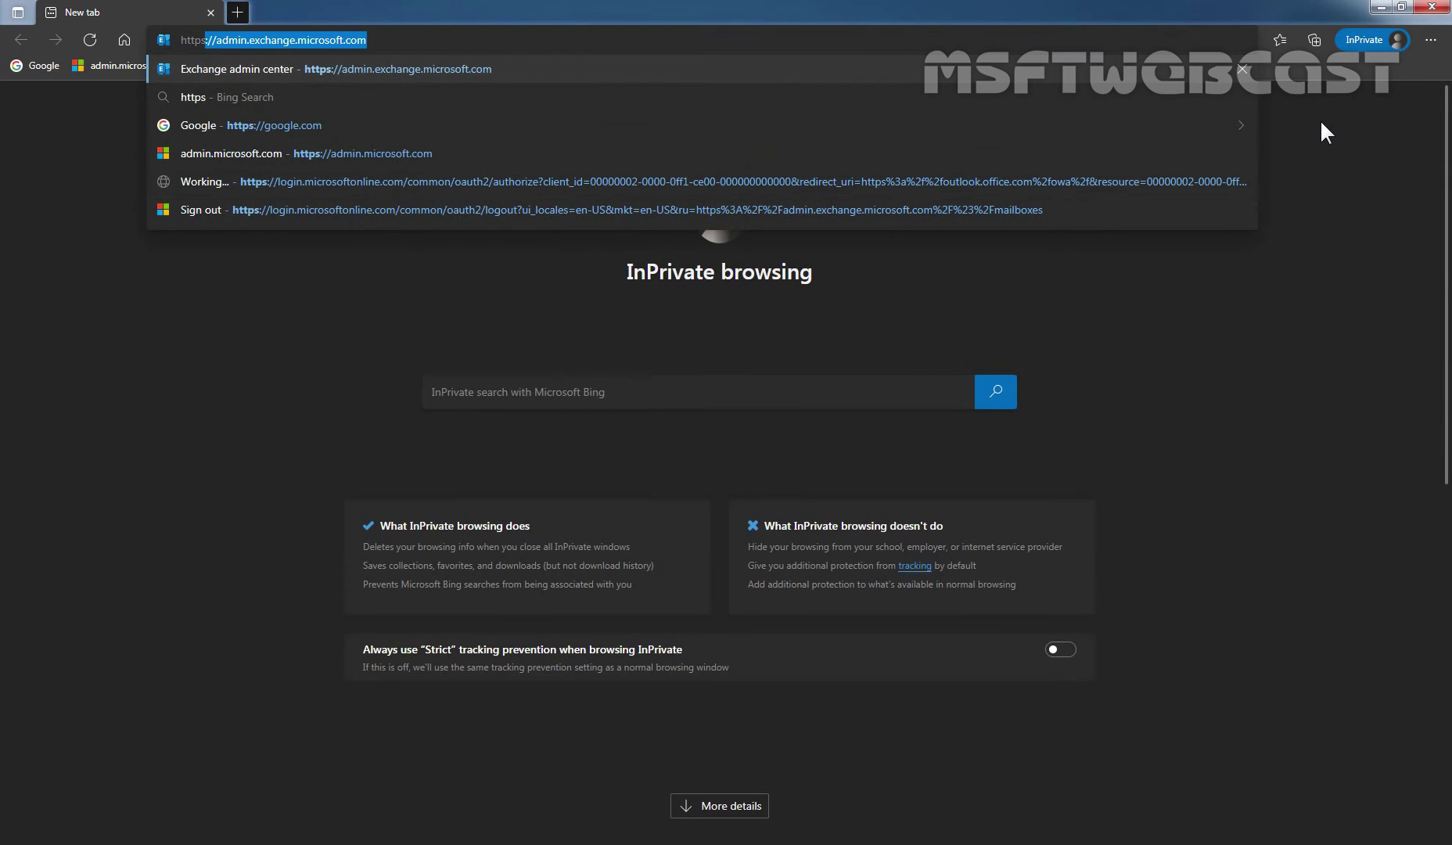
text(://ou)
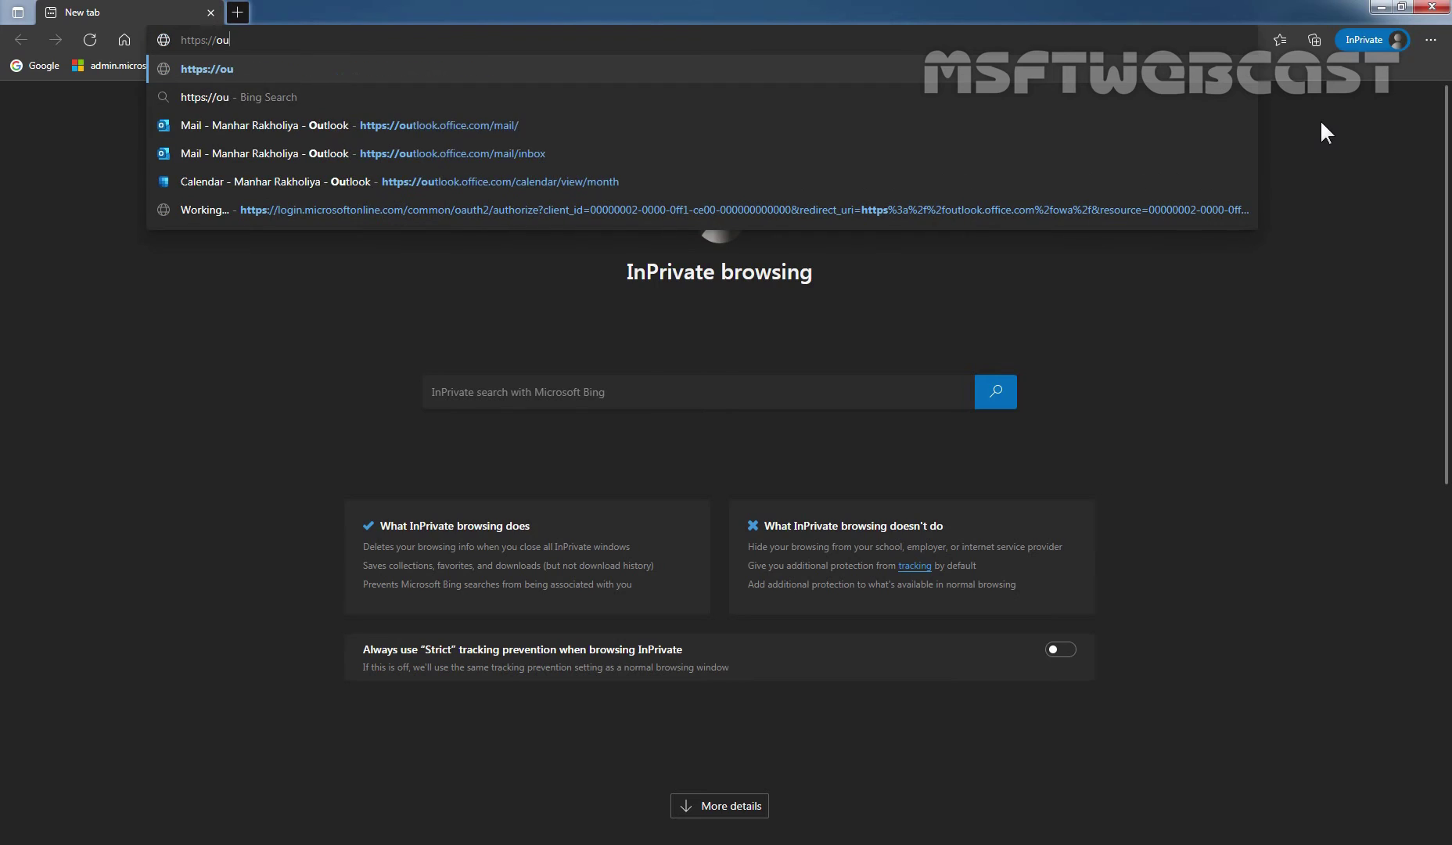
text(tlook.of)
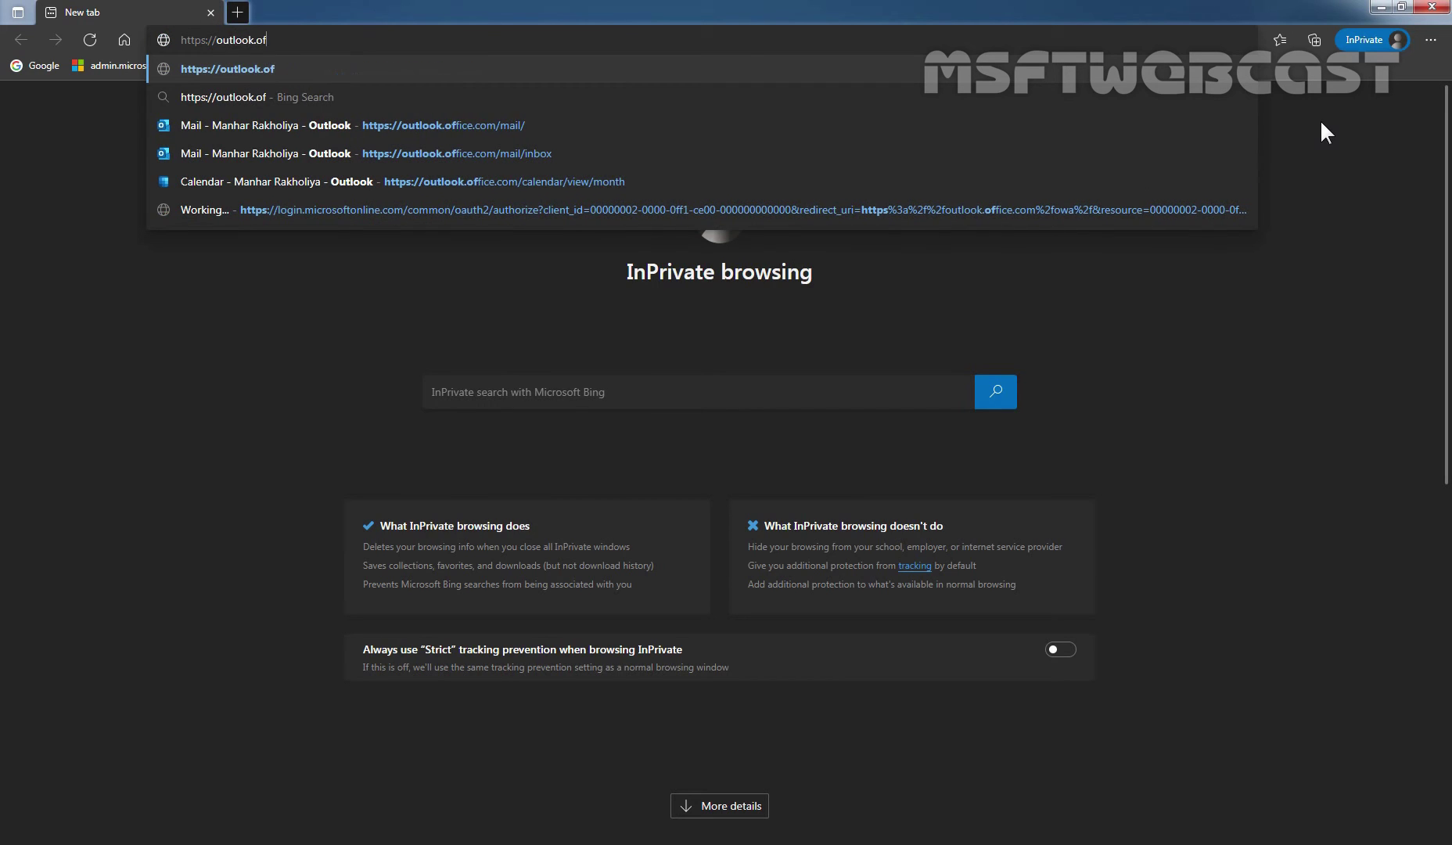
text(fice.com)
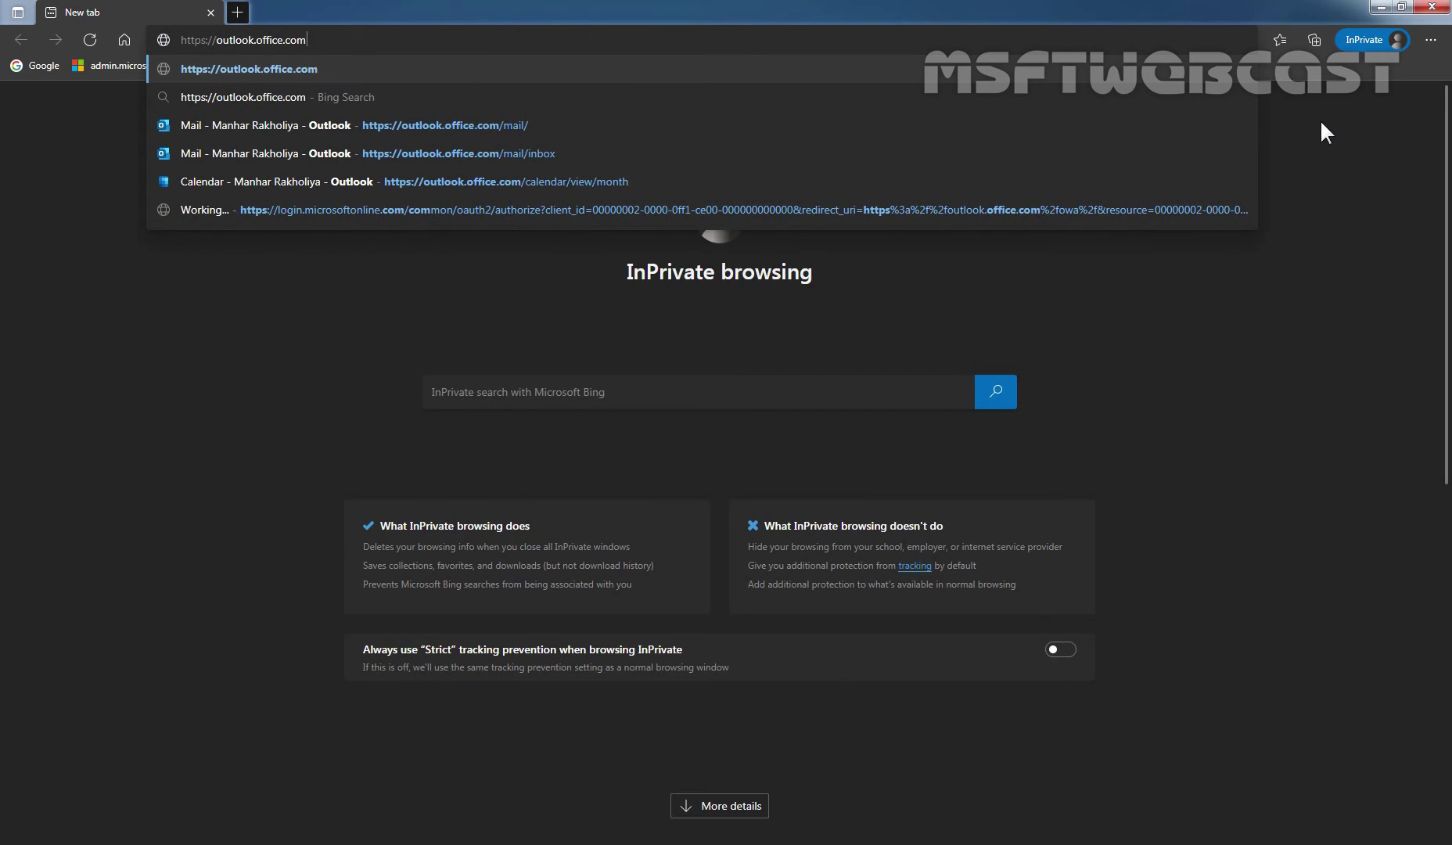
key(Return)
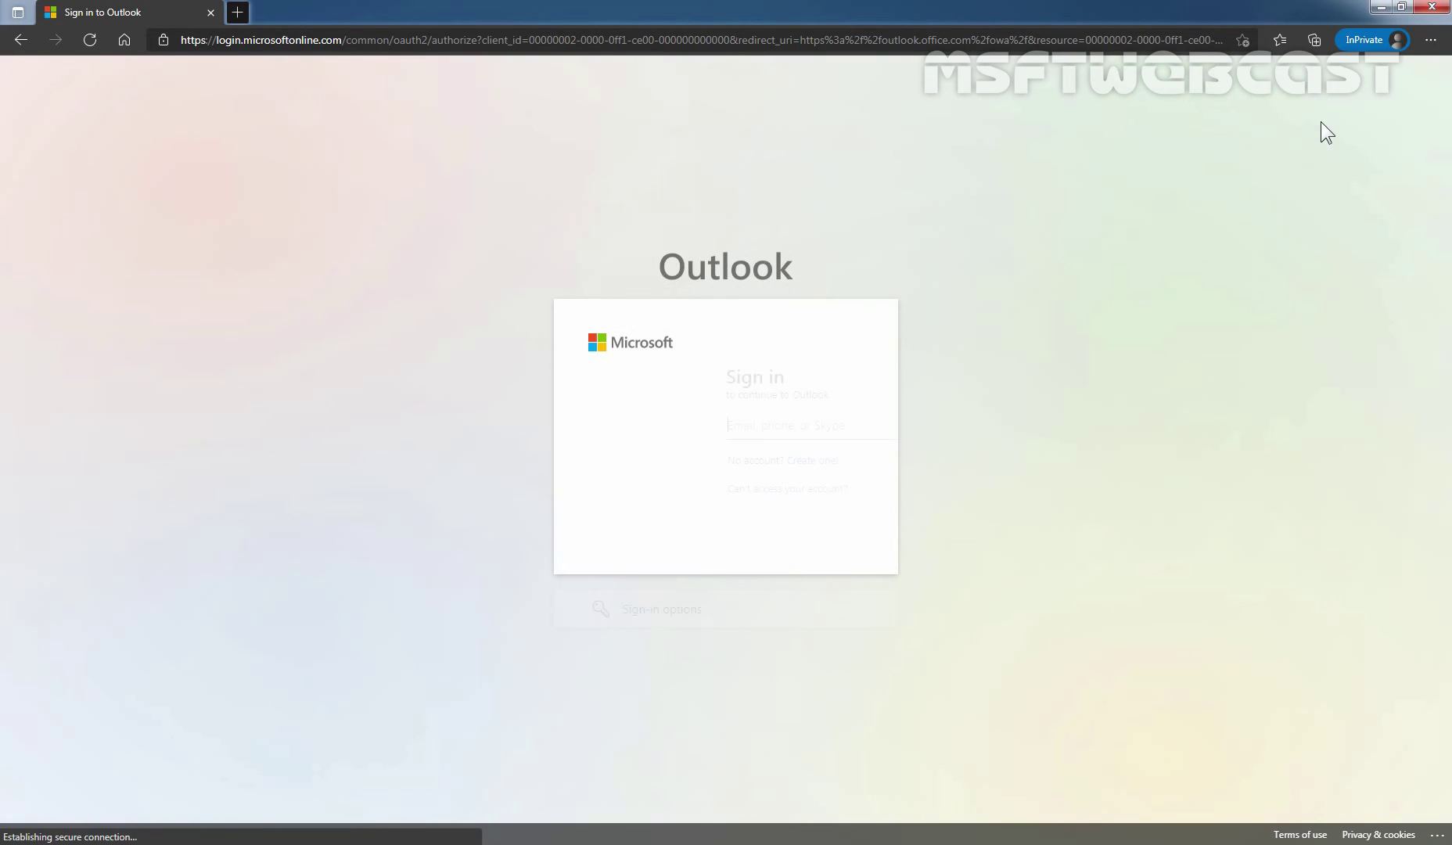
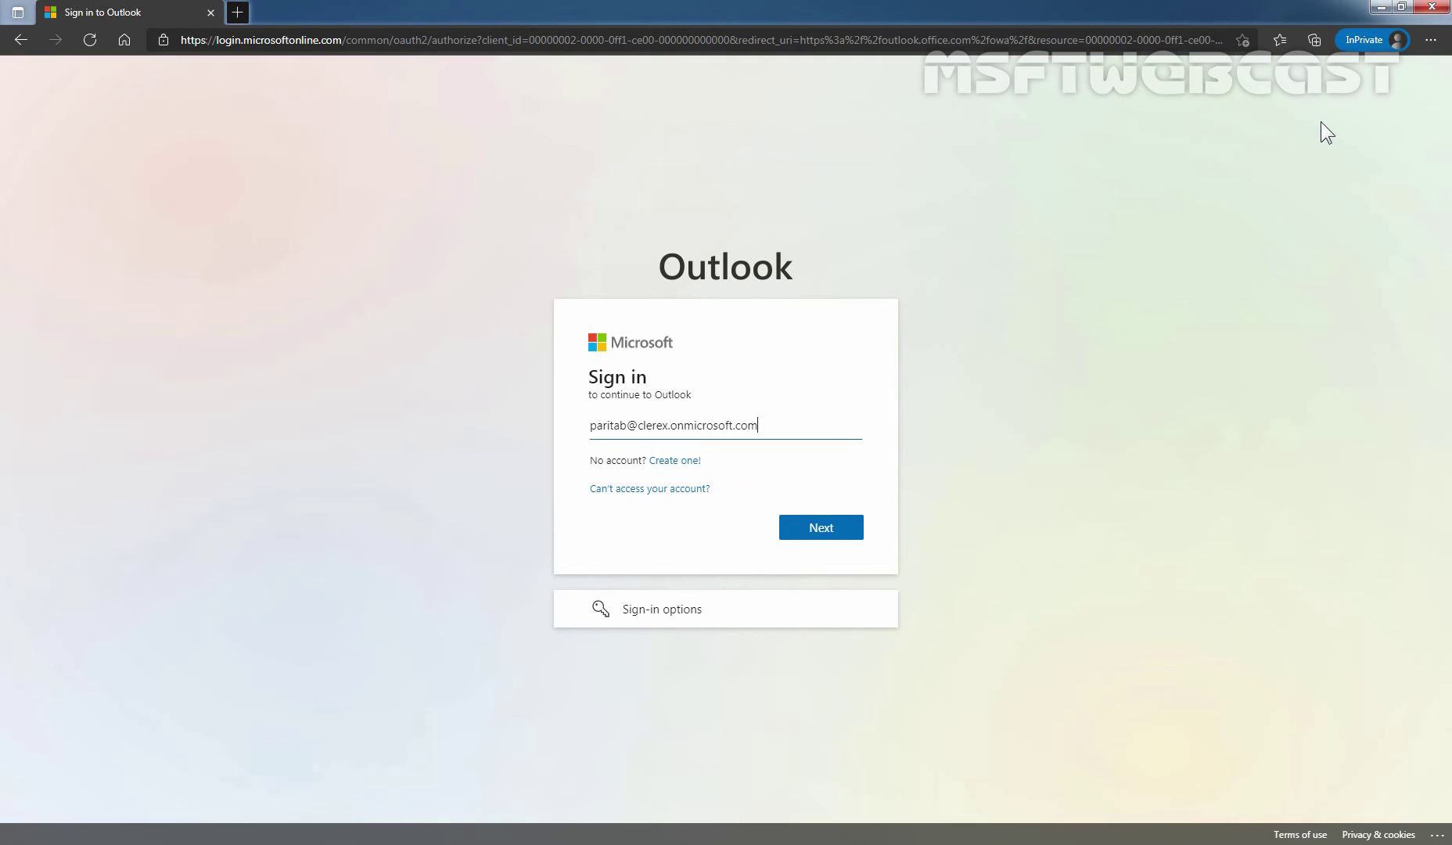
Step: Sign in with the test user's email and password, skip security setup and stay signed in
click(819, 529)
text(••••)
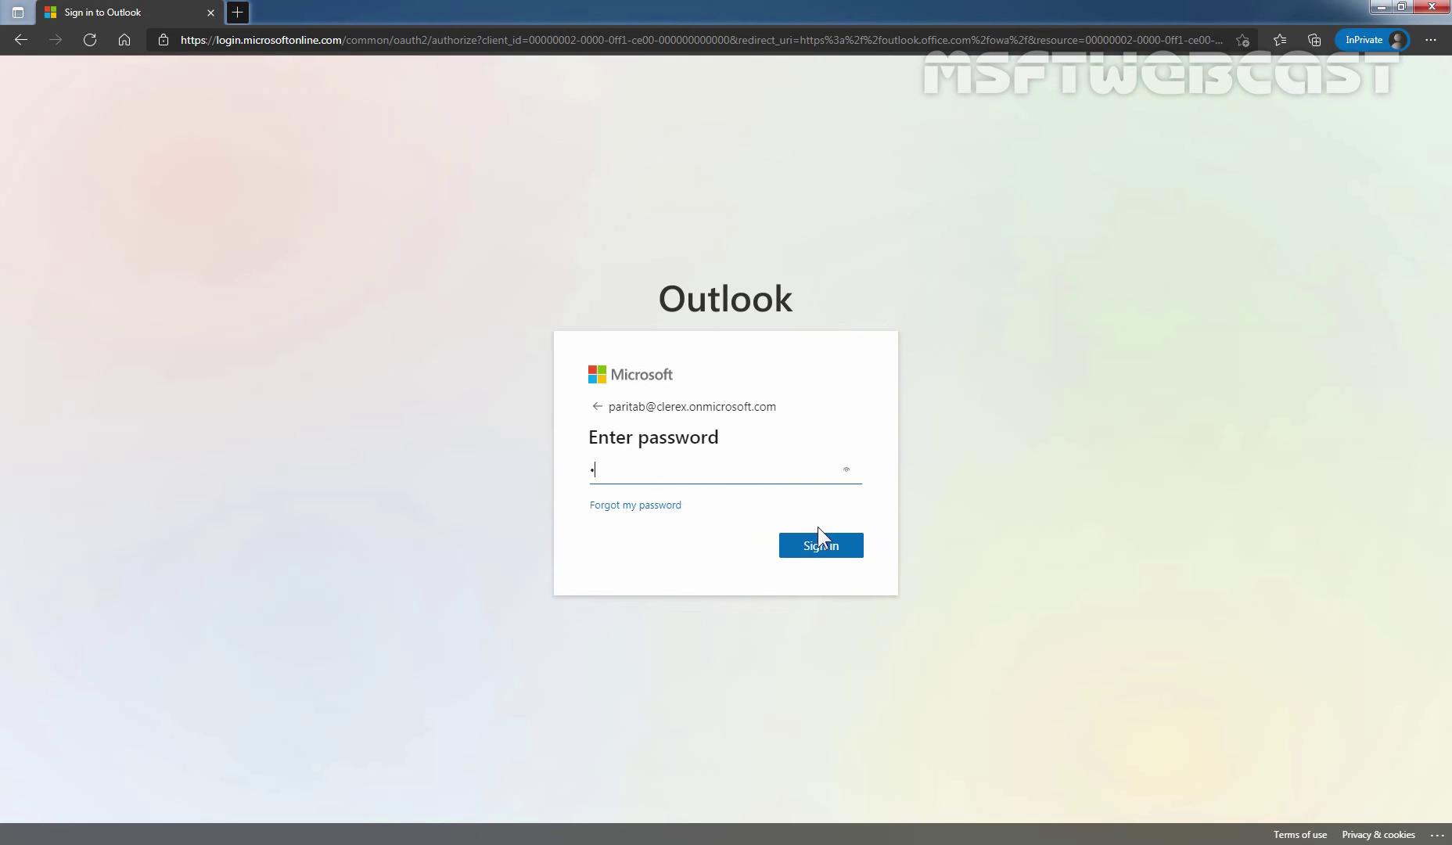
text(•••)
click(819, 543)
click(698, 490)
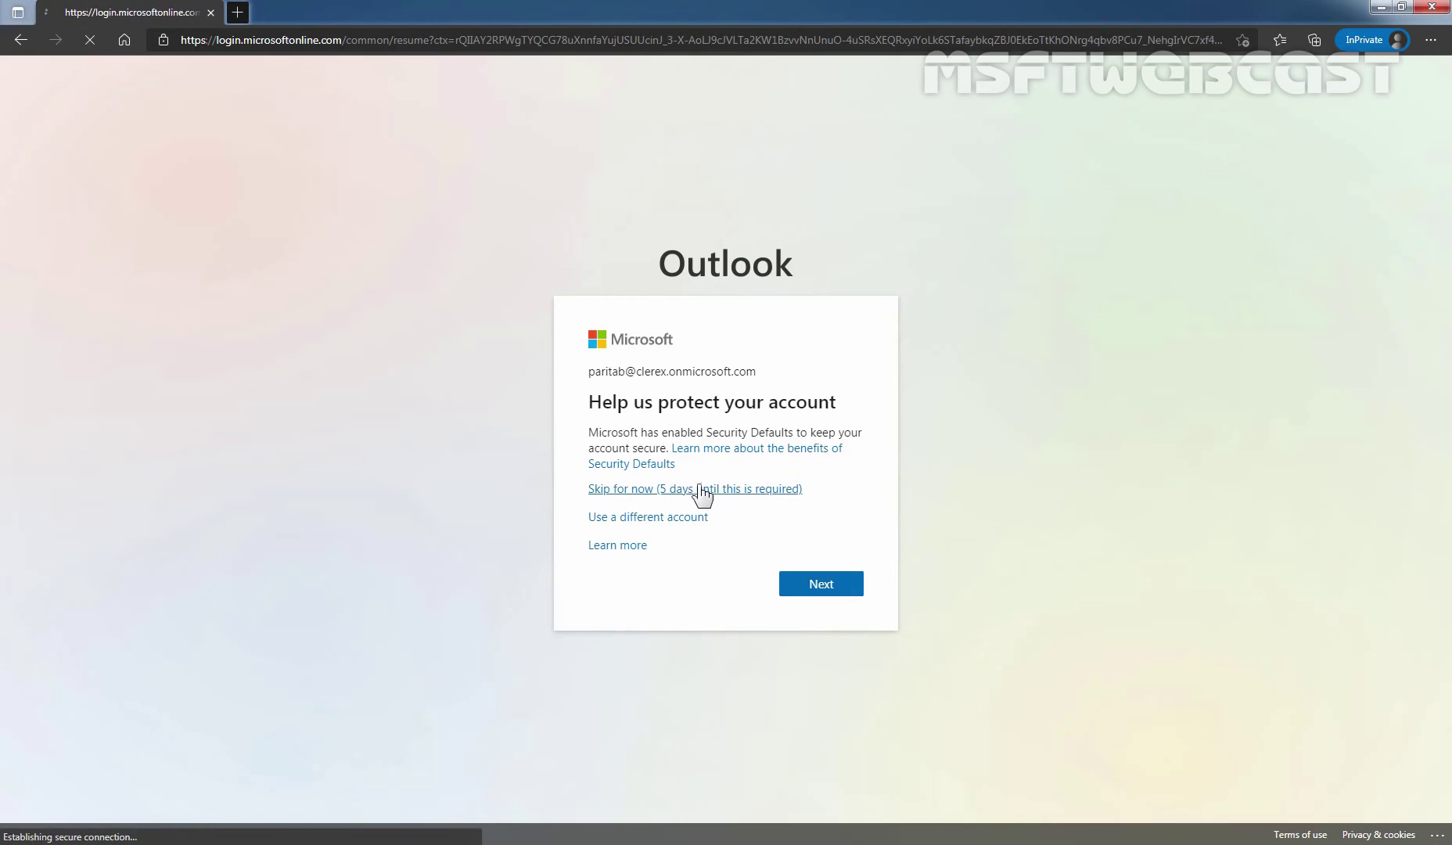
click(698, 513)
click(823, 554)
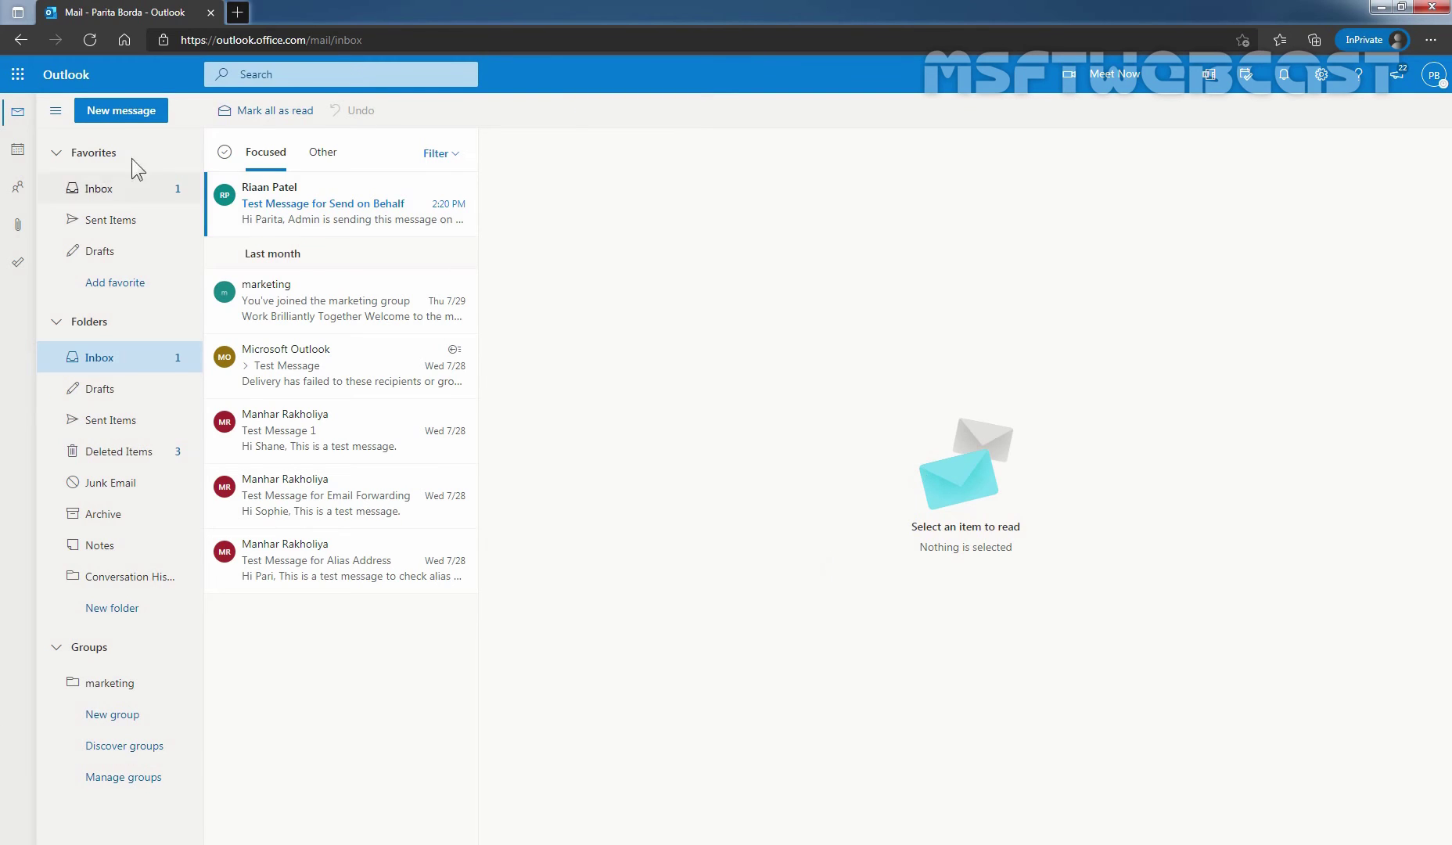
Step: Start a new message addressed to Editors, dismissing the Editor tip
click(119, 111)
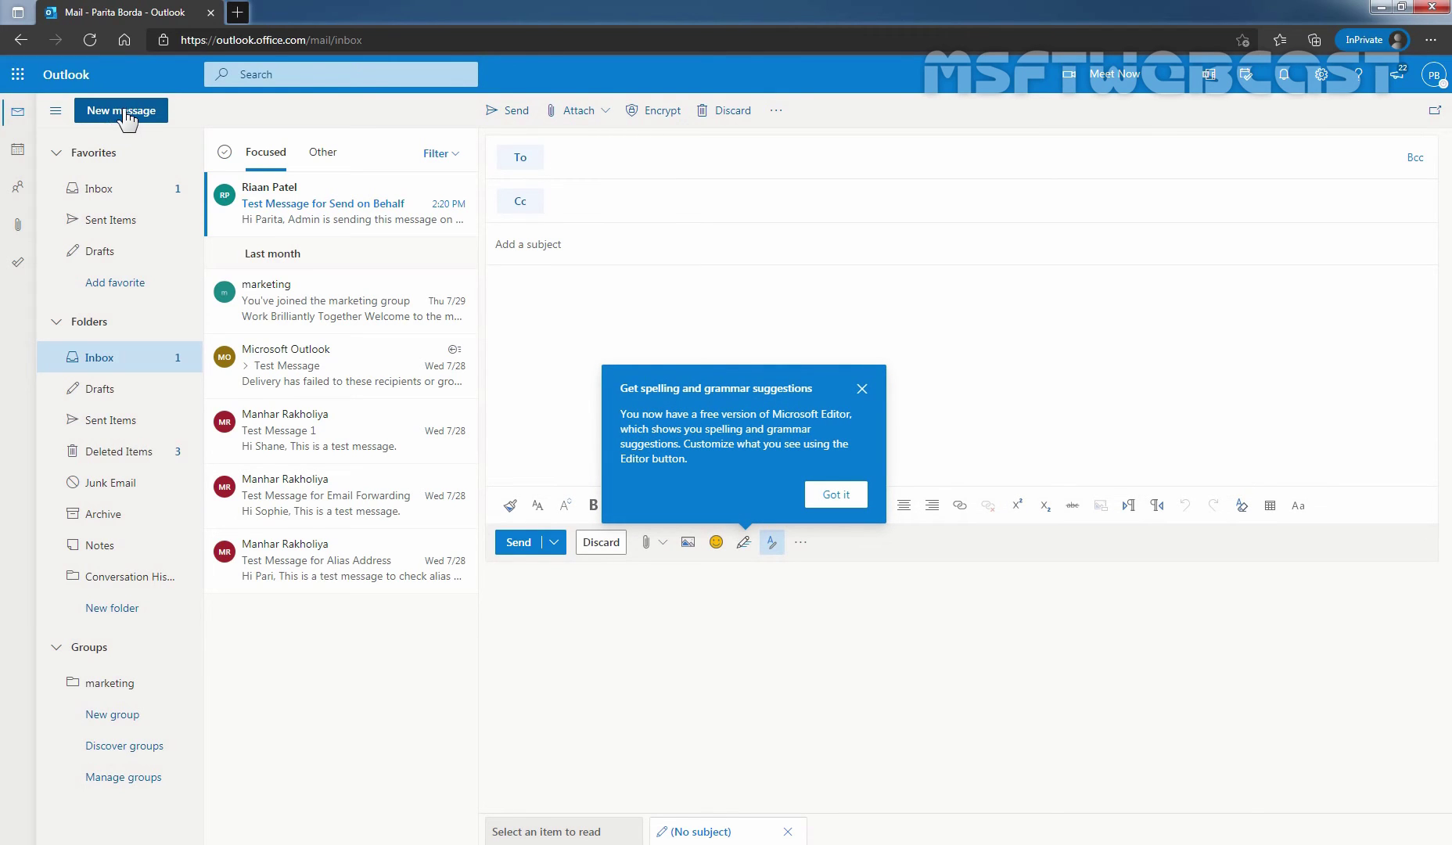
click(613, 157)
text(ed)
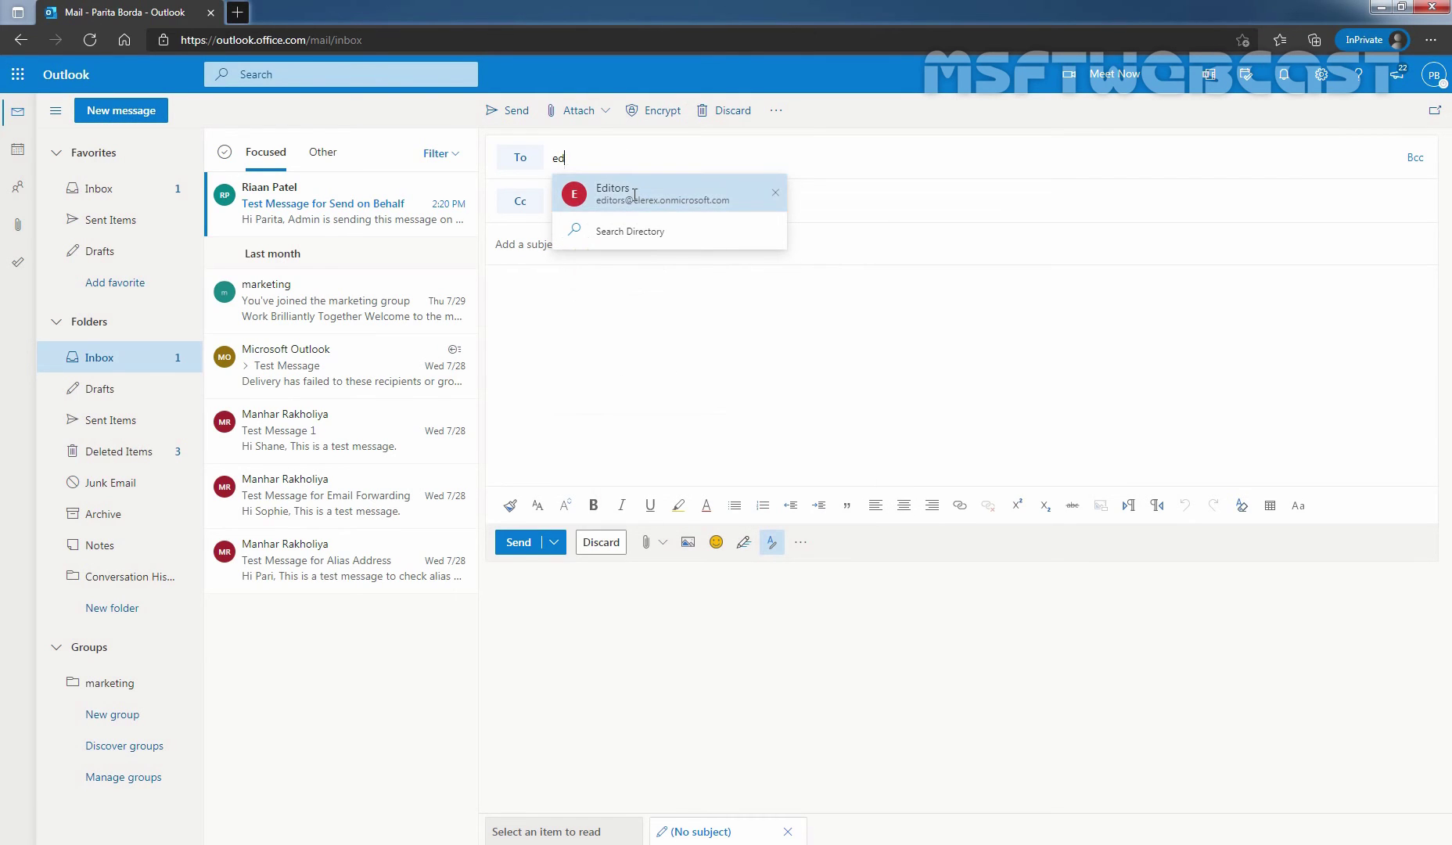
click(635, 196)
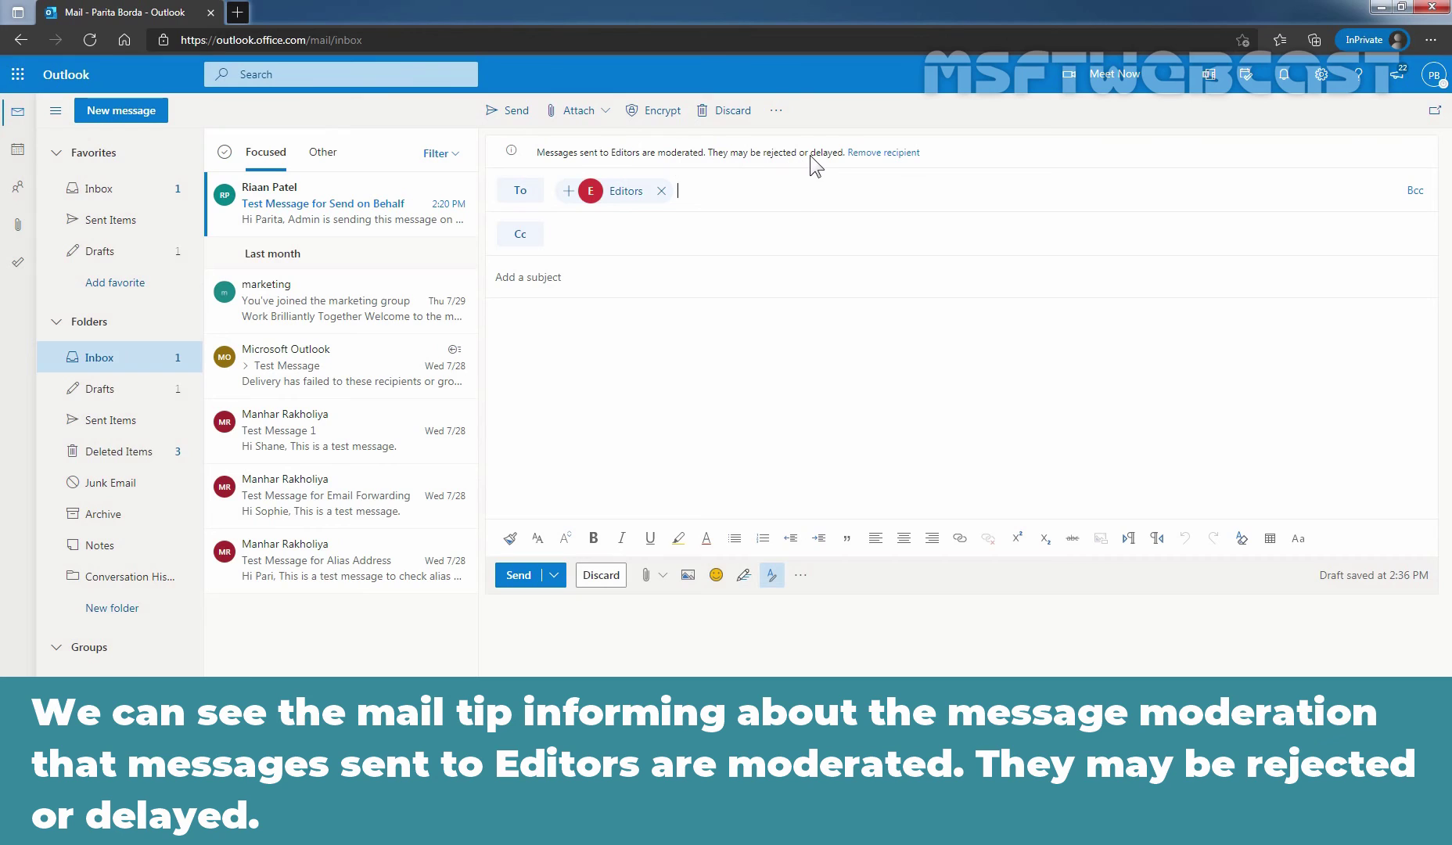
Step: Send 'Test Message for MM' with body 'Hi All, This is a test message....', then return to the admin window
click(588, 278)
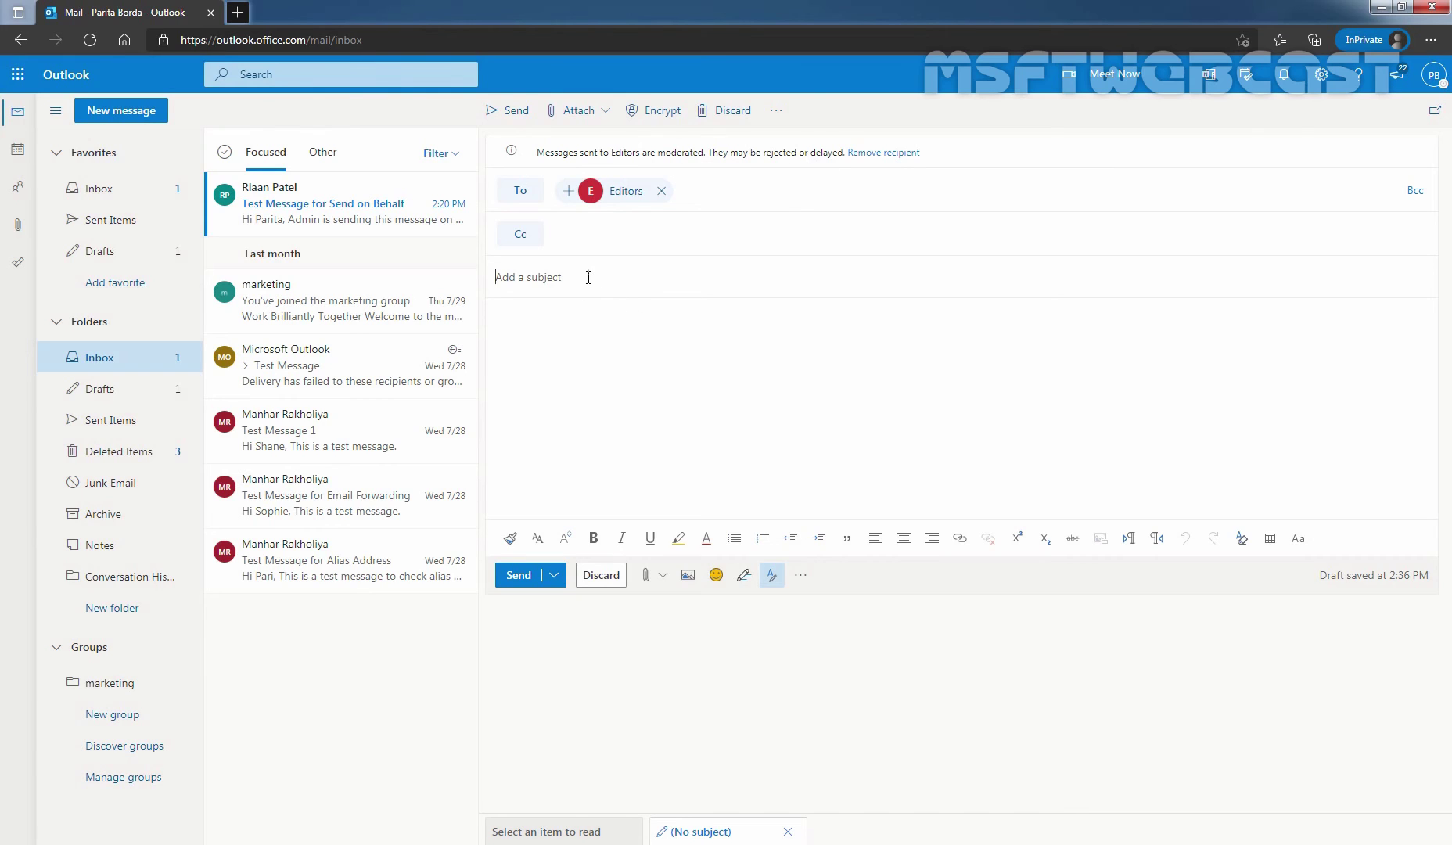
text(Test Message for MM)
key(Tab)
text(Hi All,)
key(Return)
key(Return)
text(This is a test message....)
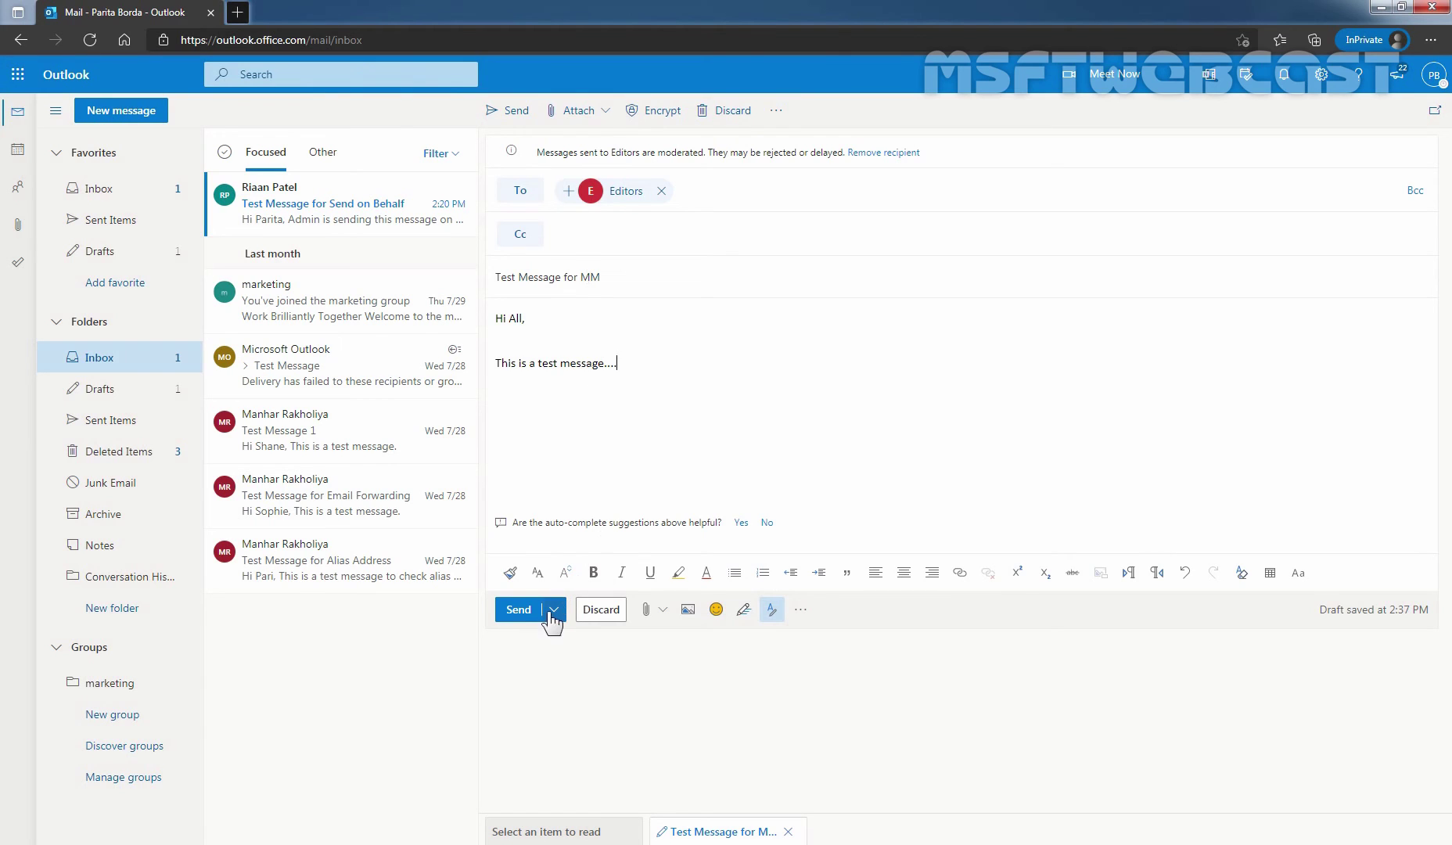
click(518, 610)
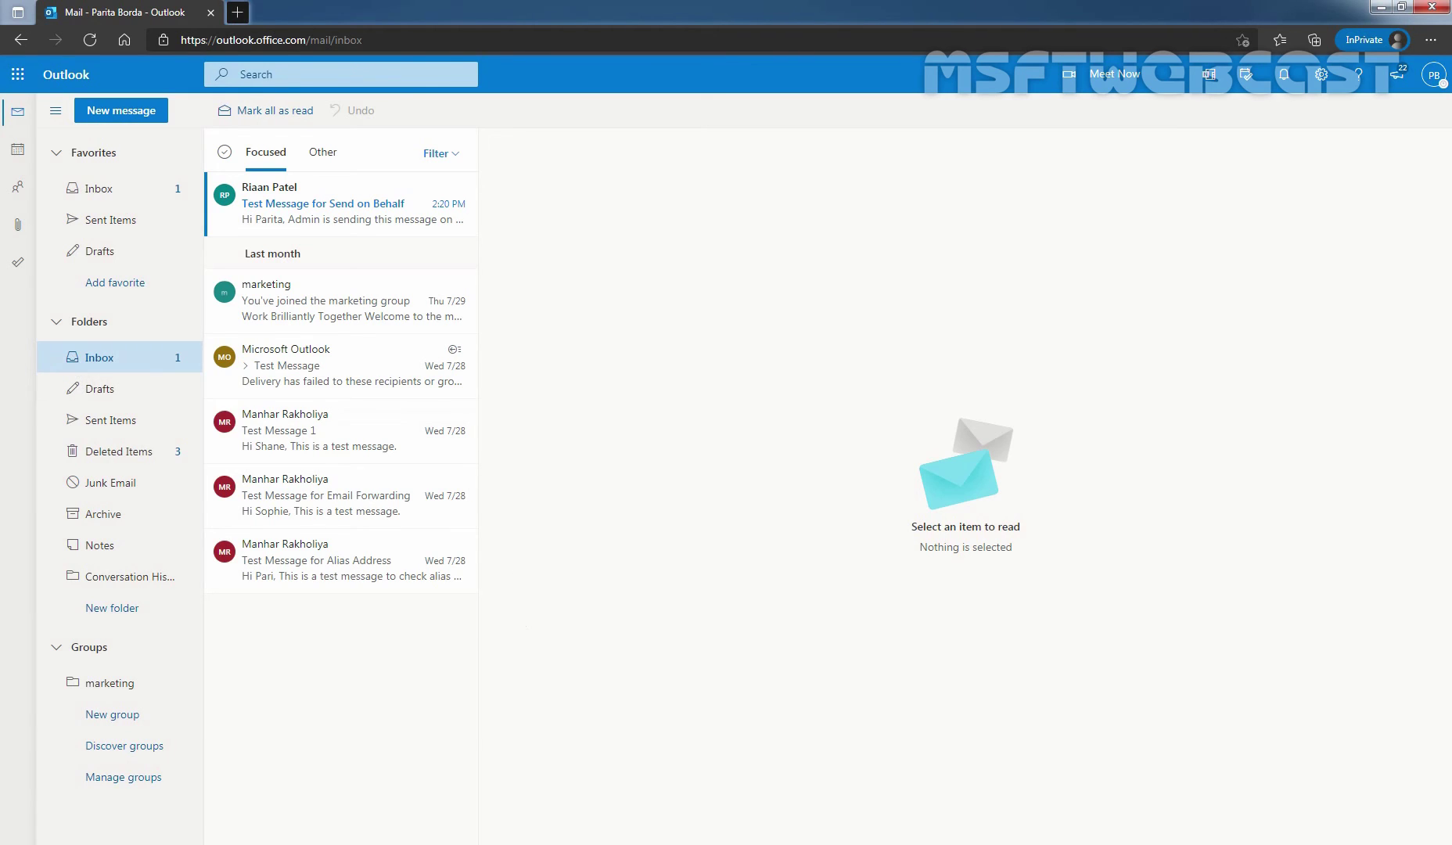
key(alt+Tab)
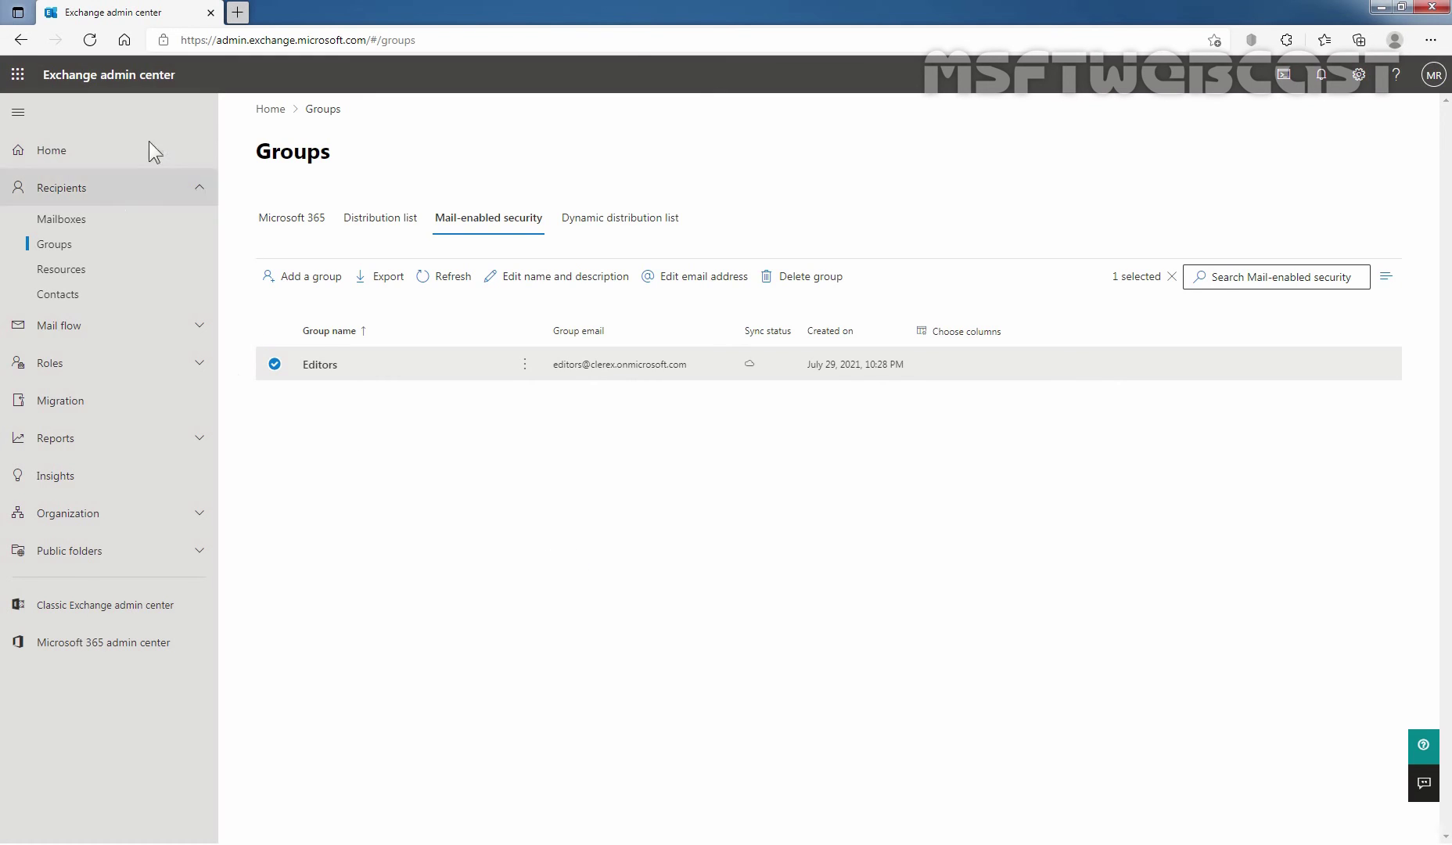
Step: Open Outlook in a new tab from the App launcher's Outlook options
click(16, 78)
click(109, 179)
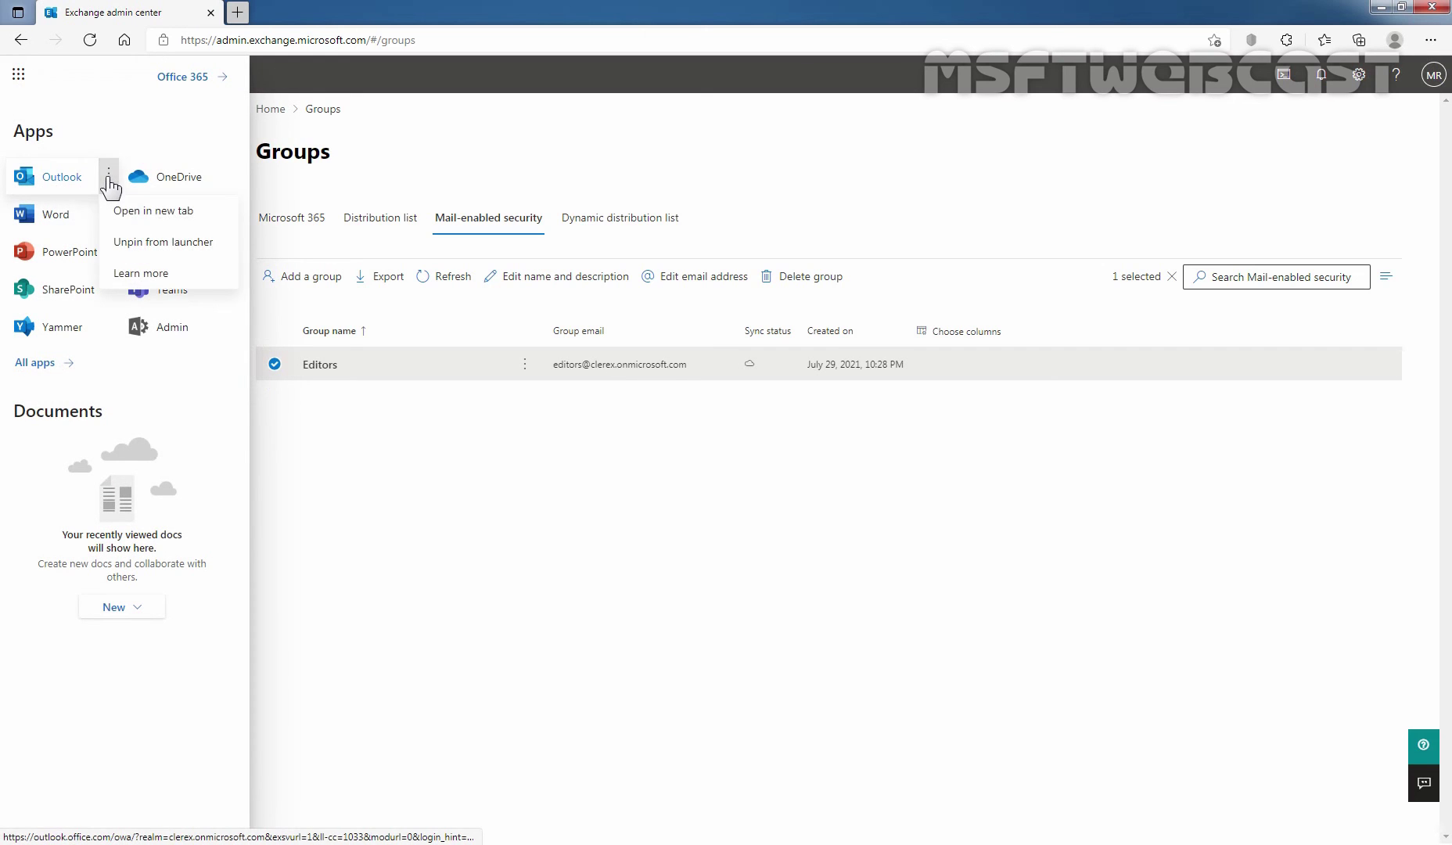
click(146, 215)
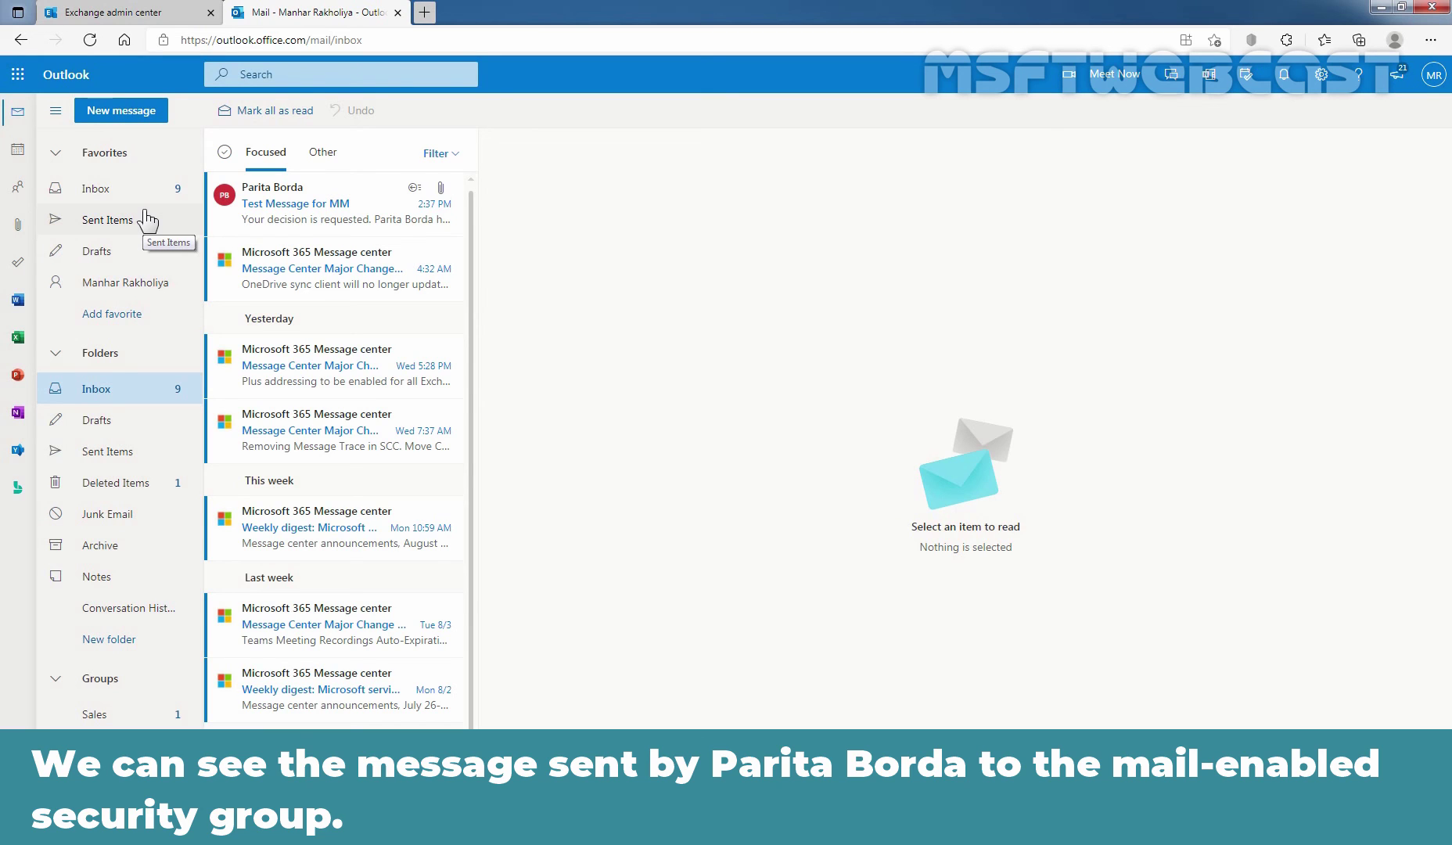
Step: Open the moderation approval request for 'Test Message for MM' from the inbox
click(271, 205)
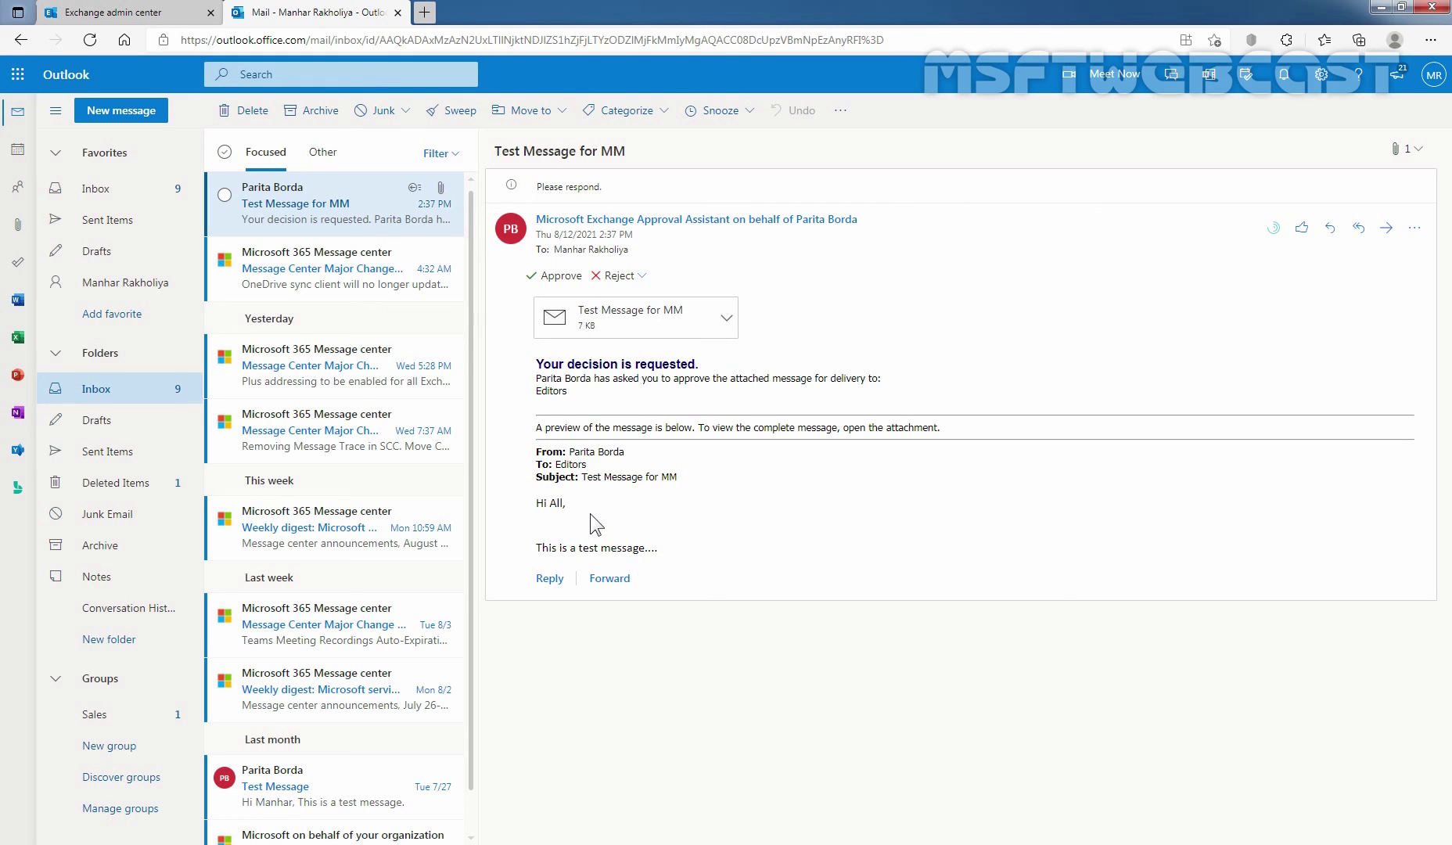
click(599, 324)
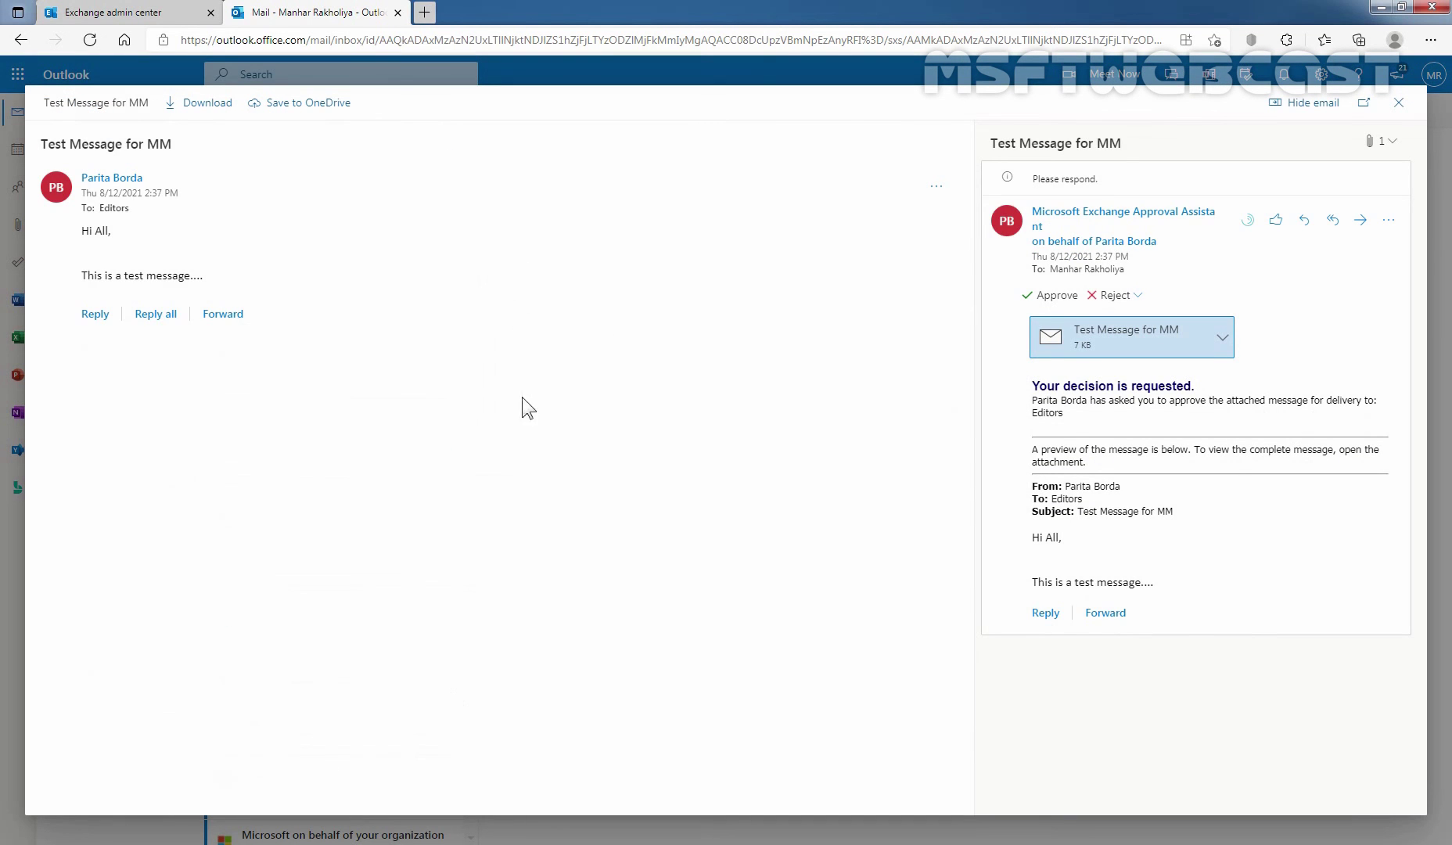
click(1398, 102)
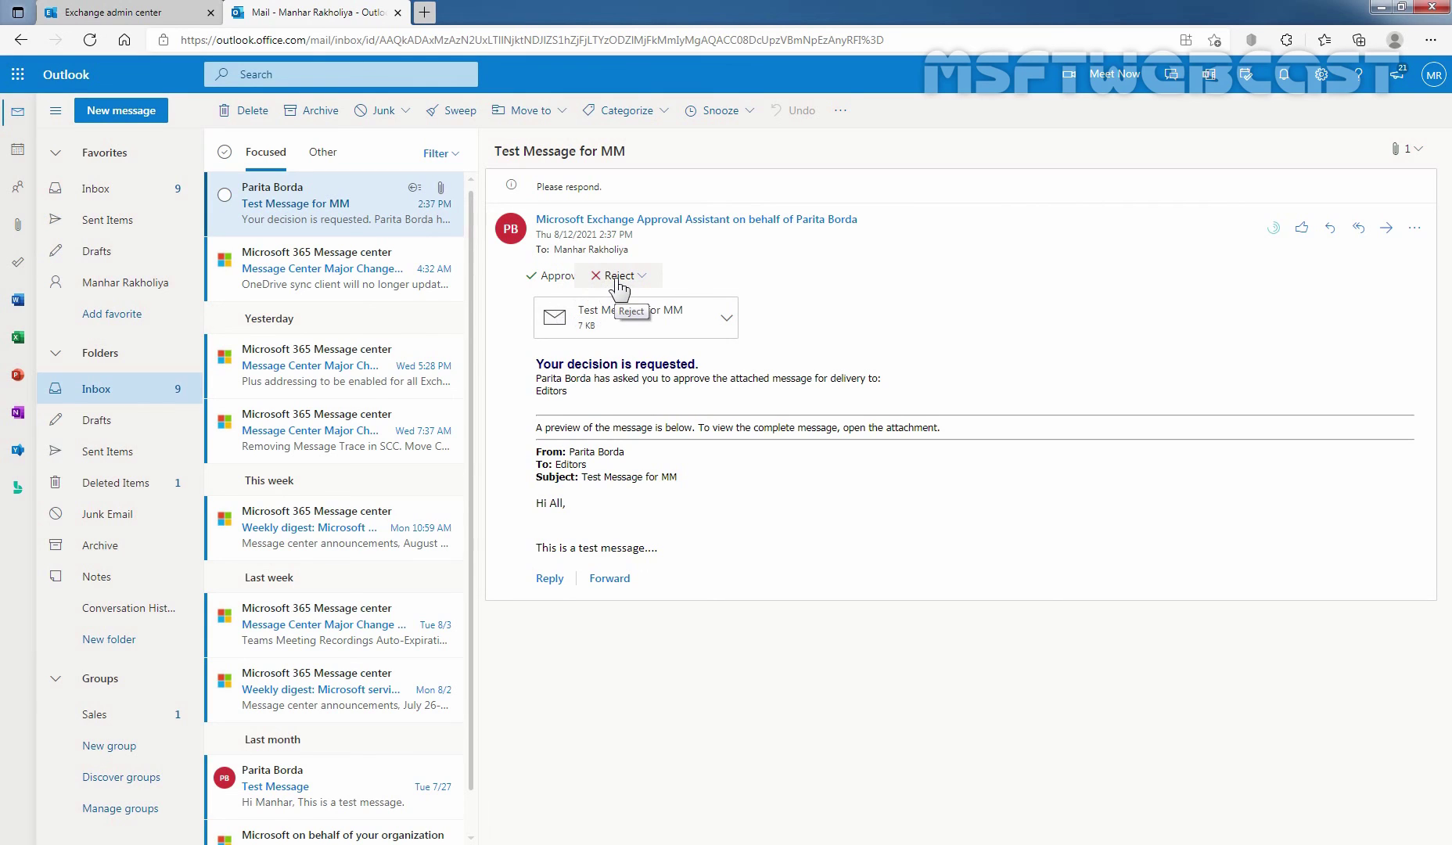
Step: Approve delivery of the held 'Test Message for MM' to the Editors group
click(556, 276)
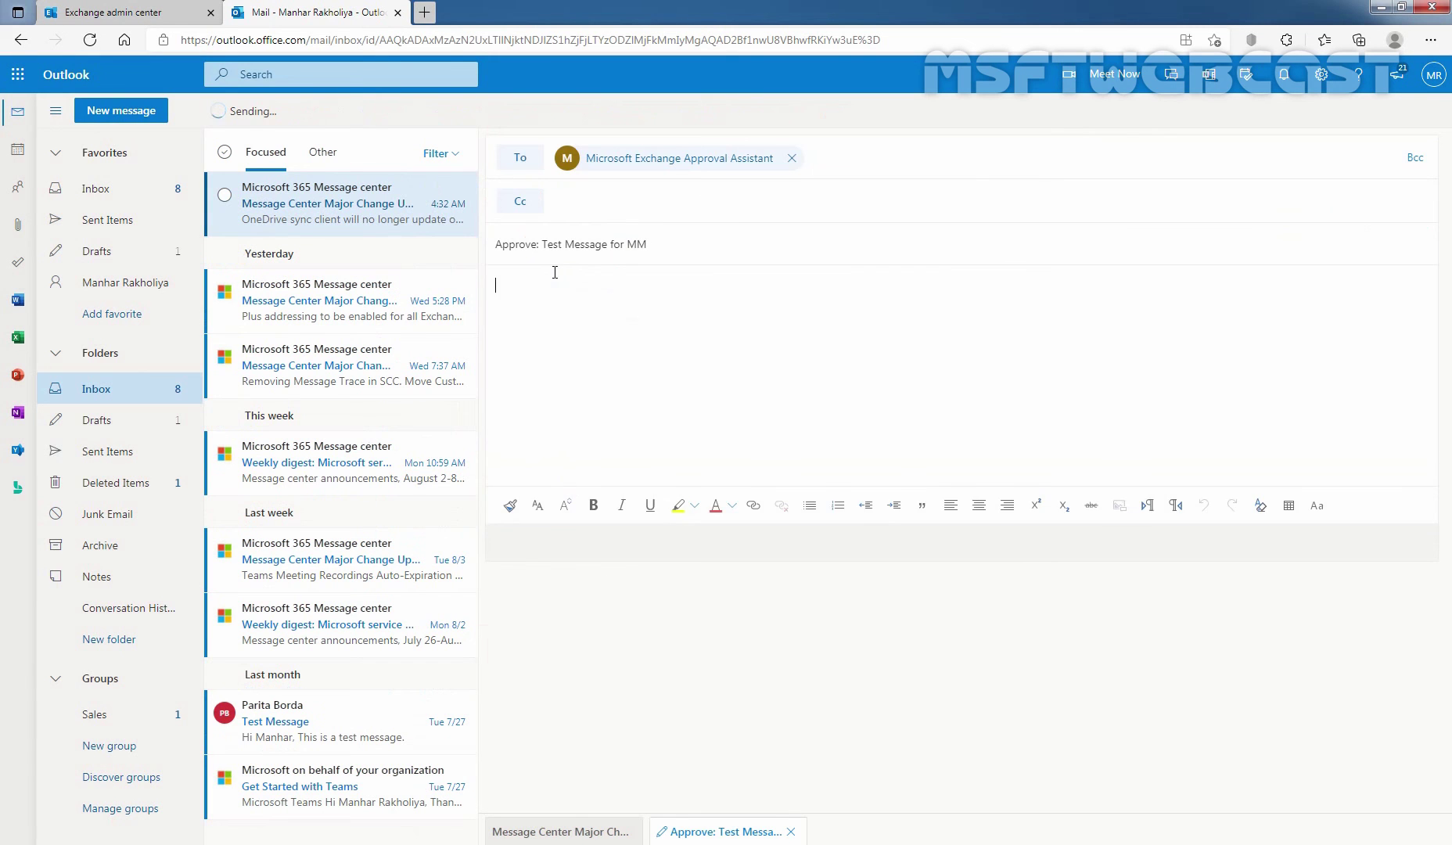